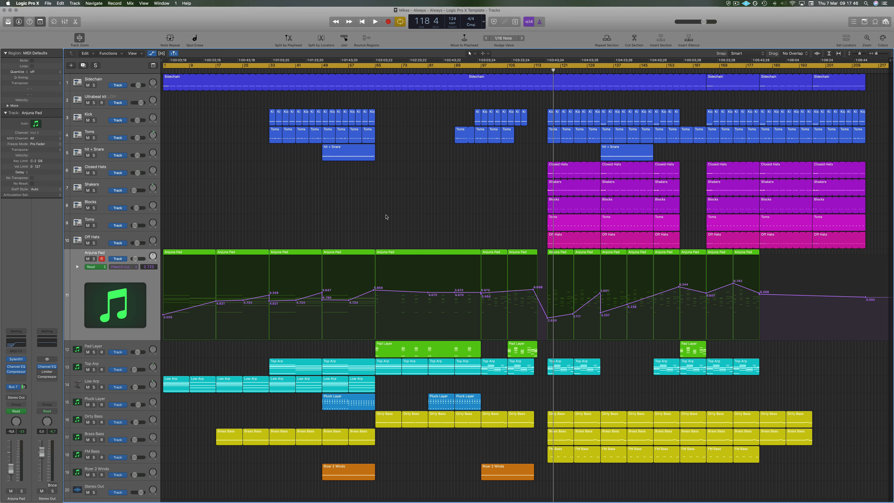
Play the project from the beginning and check which automation parameter the Anjuna Pad track displays.
{"action": "key", "text": "Return"}
{"action": "key", "text": "space"}
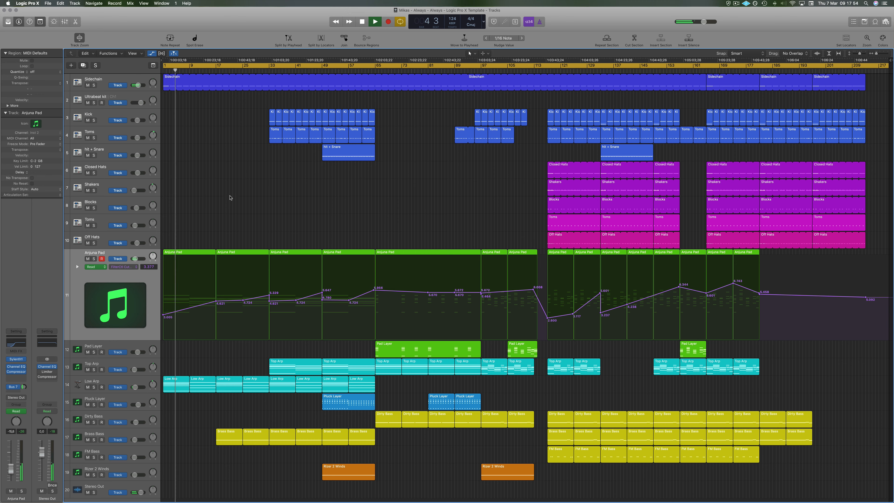
{"action": "left_click", "coordinate": [84, 280]}
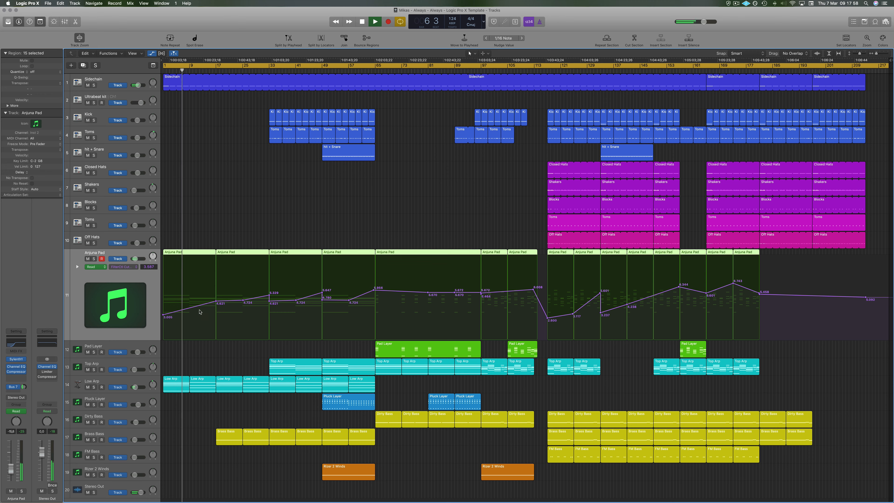
{"action": "left_click", "coordinate": [115, 267]}
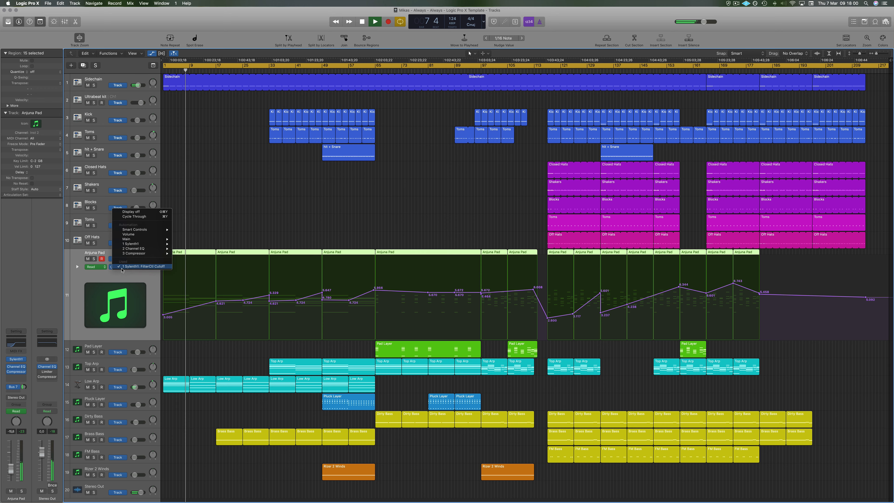
{"action": "left_click", "coordinate": [101, 279]}
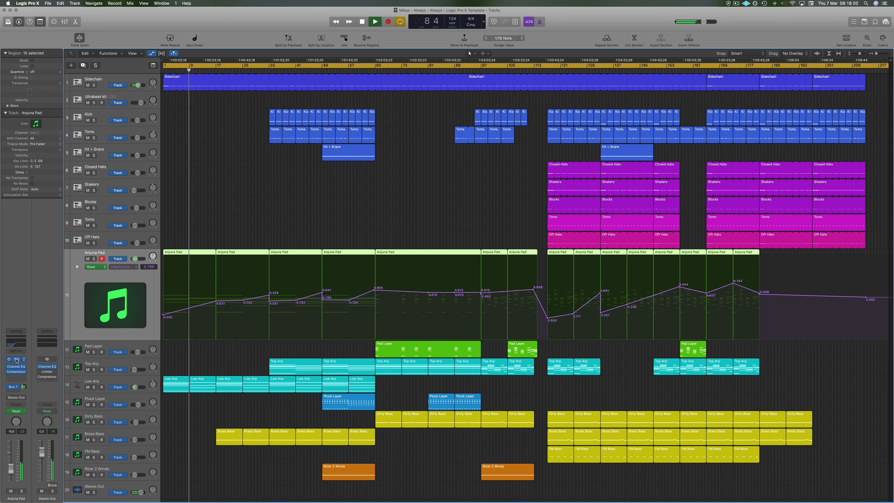
Open the Sylenth1 instrument of the Anjuna Pad track and move its window clear of the track's opening regions.
{"action": "left_click", "coordinate": [17, 360]}
{"action": "left_click_drag", "start_coordinate": [202, 18], "coordinate": [560, 91]}
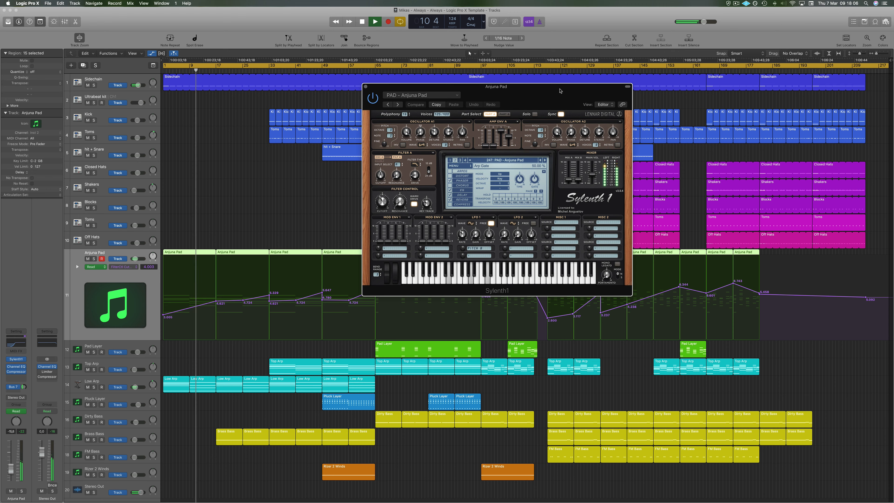
{"action": "left_click_drag", "start_coordinate": [560, 91], "coordinate": [579, 98]}
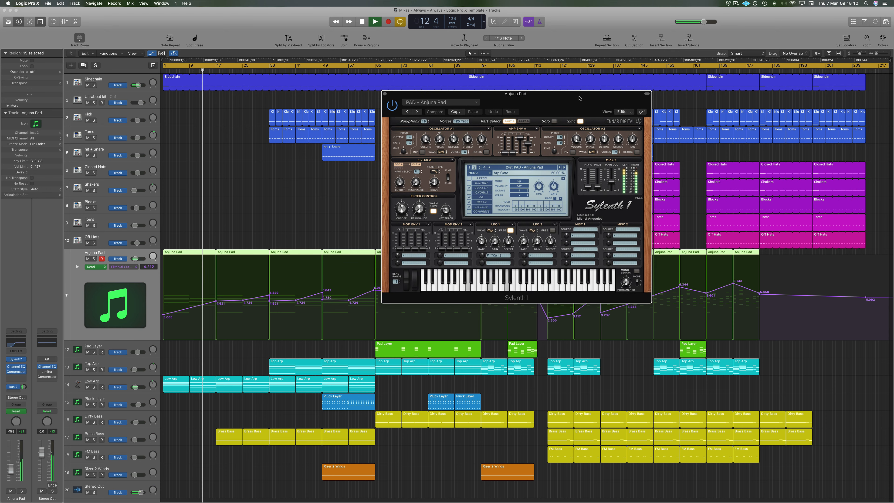
{"action": "left_click_drag", "start_coordinate": [579, 98], "coordinate": [674, 88]}
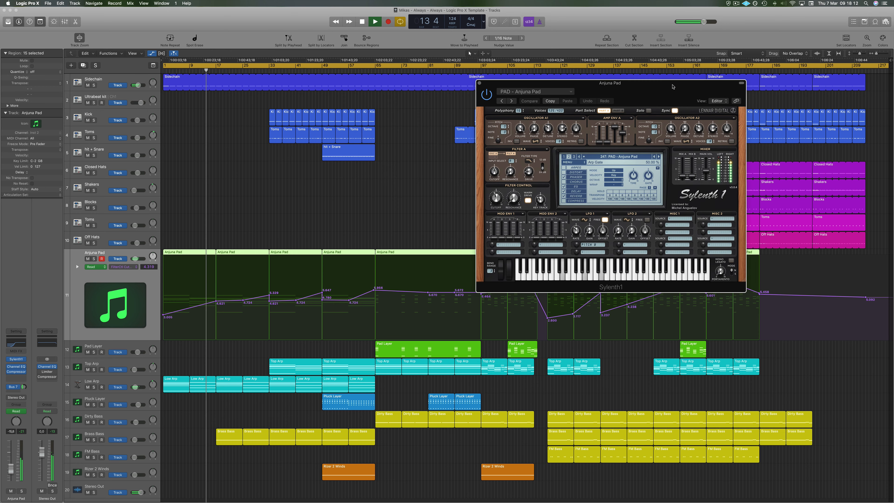
Open the first two Anjuna Pad regions together in the Piano Roll and examine their chord notes.
{"action": "left_click", "coordinate": [220, 239]}
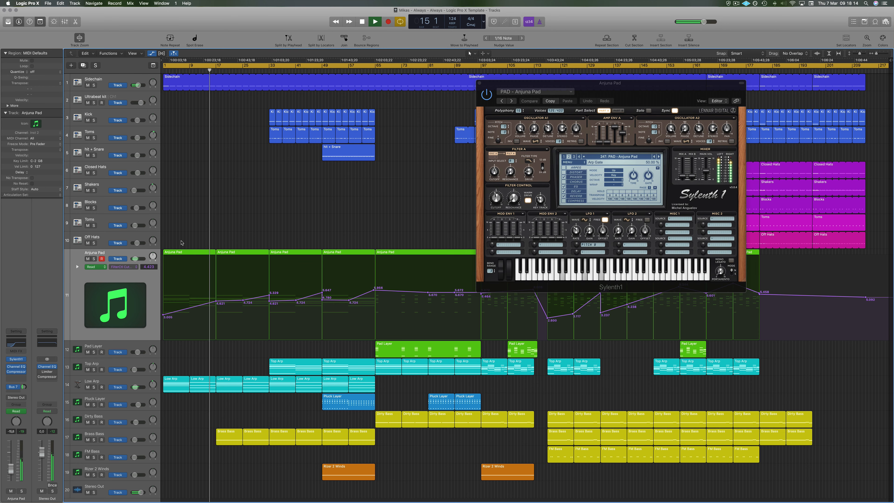
{"action": "left_click_drag", "start_coordinate": [189, 244], "coordinate": [248, 254]}
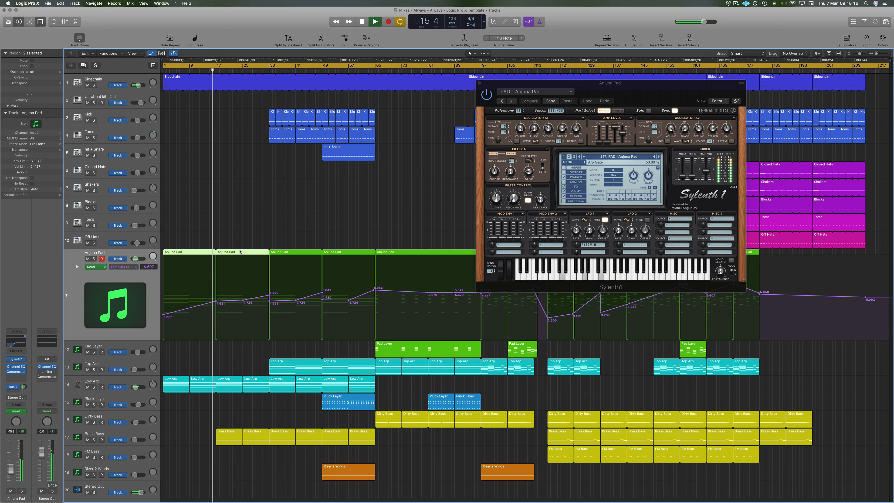
{"action": "double_click", "coordinate": [240, 252]}
{"action": "scroll", "coordinate": [270, 407], "scroll_direction": "up", "scroll_amount": 1}
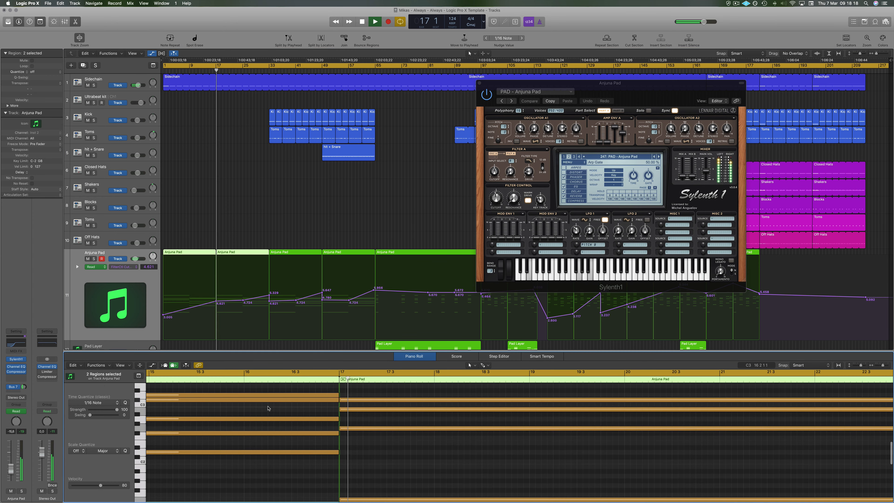
{"action": "scroll", "coordinate": [268, 408], "scroll_direction": "down", "scroll_amount": 5}
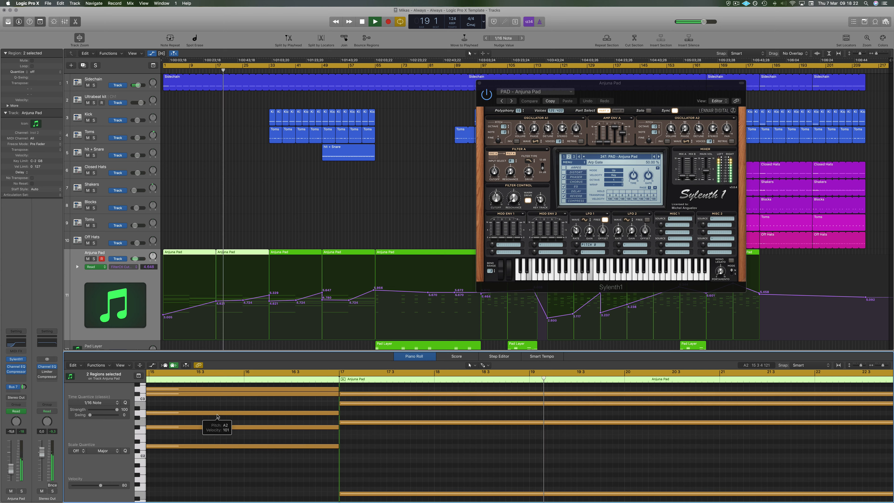
{"action": "scroll", "coordinate": [217, 415], "scroll_direction": "up", "scroll_amount": 5}
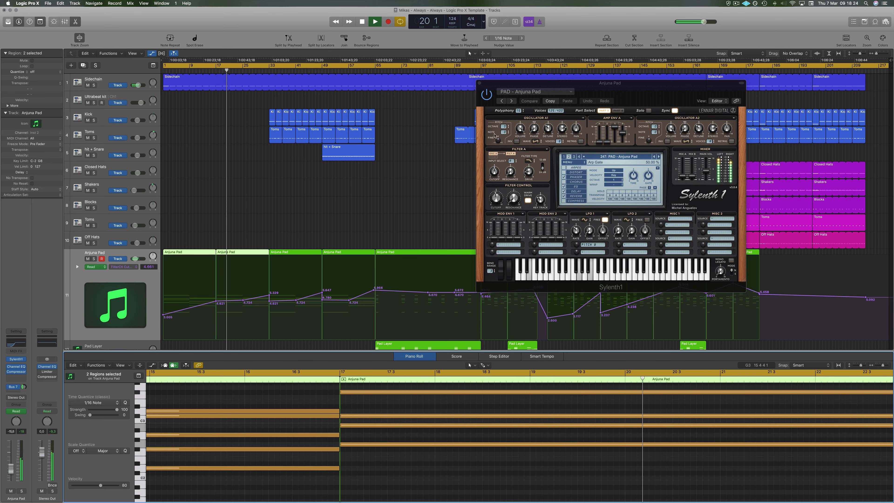
Close the Sylenth1 window and deselect the Anjuna Pad regions.
{"action": "left_click_drag", "start_coordinate": [651, 86], "coordinate": [590, 94]}
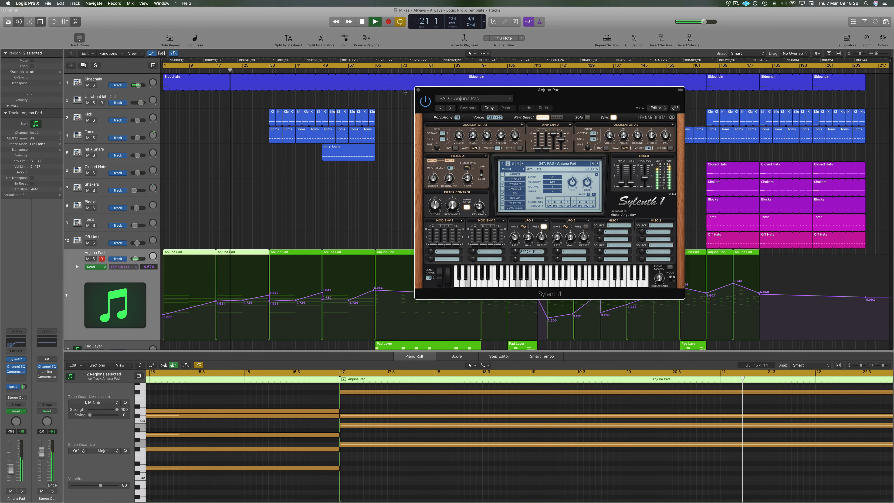
{"action": "left_click", "coordinate": [418, 89]}
{"action": "left_click", "coordinate": [206, 178]}
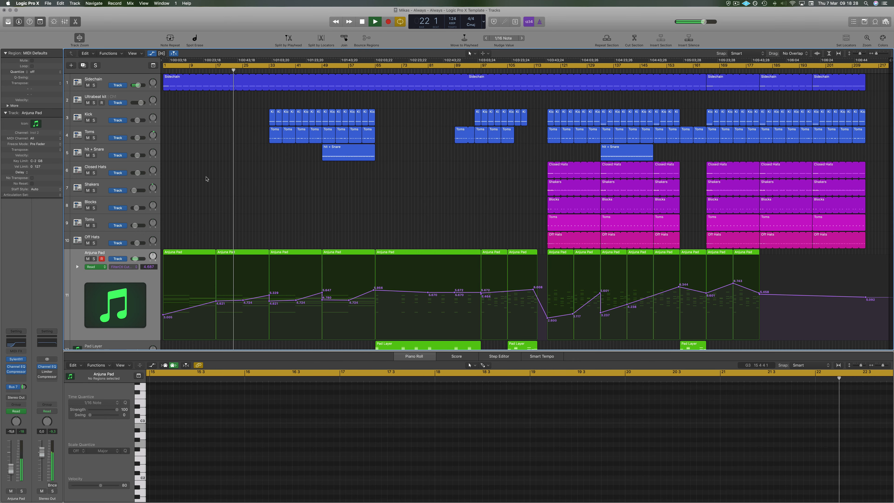
{"action": "scroll", "coordinate": [396, 194], "scroll_direction": "down", "scroll_amount": 4}
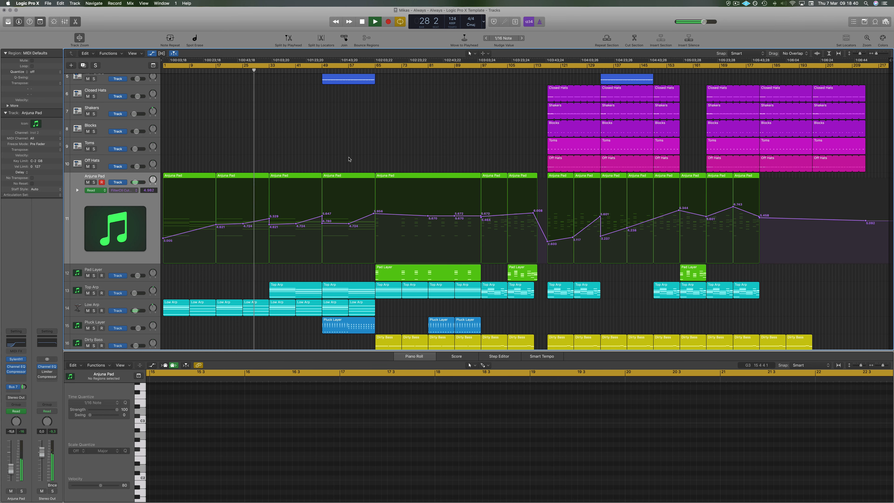
{"action": "scroll", "coordinate": [349, 159], "scroll_direction": "up", "scroll_amount": 5}
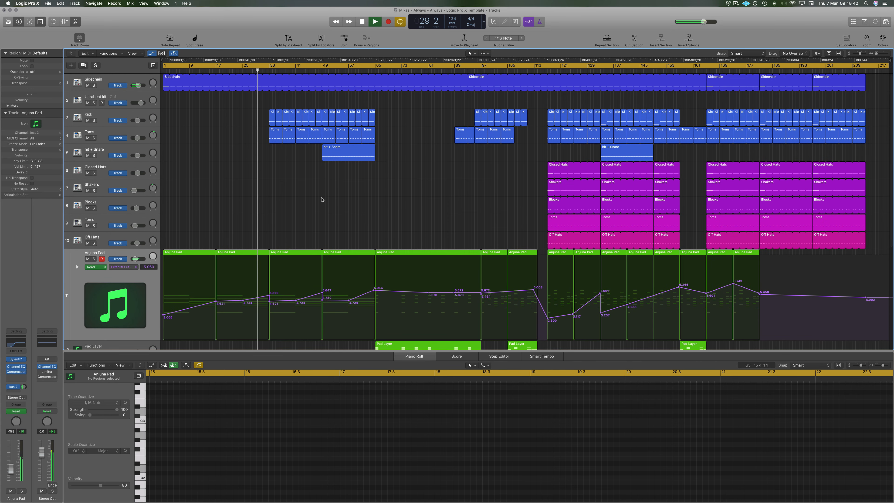
{"action": "scroll", "coordinate": [321, 198], "scroll_direction": "down", "scroll_amount": 6}
{"action": "scroll", "coordinate": [335, 121], "scroll_direction": "up", "scroll_amount": 6}
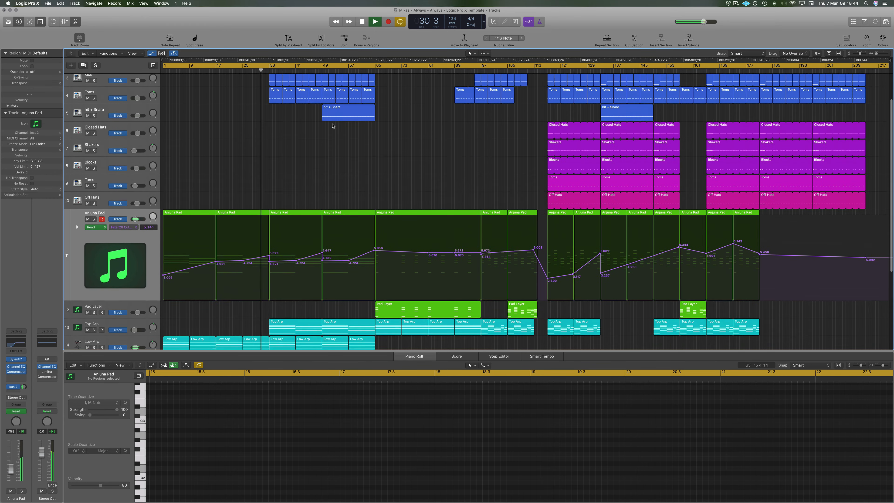
{"action": "scroll", "coordinate": [189, 98], "scroll_direction": "down", "scroll_amount": 1}
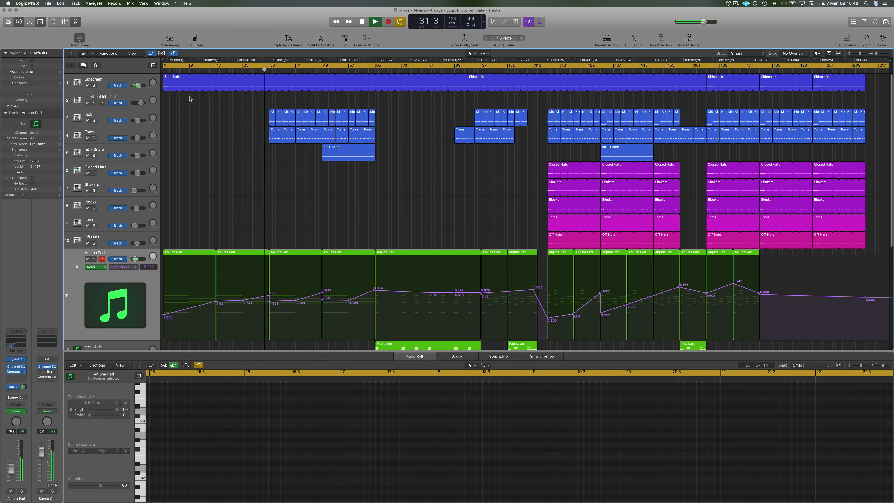
Solo the Low Arp track during playback and select it to view its automation and notes.
{"action": "scroll", "coordinate": [328, 151], "scroll_direction": "down", "scroll_amount": 3}
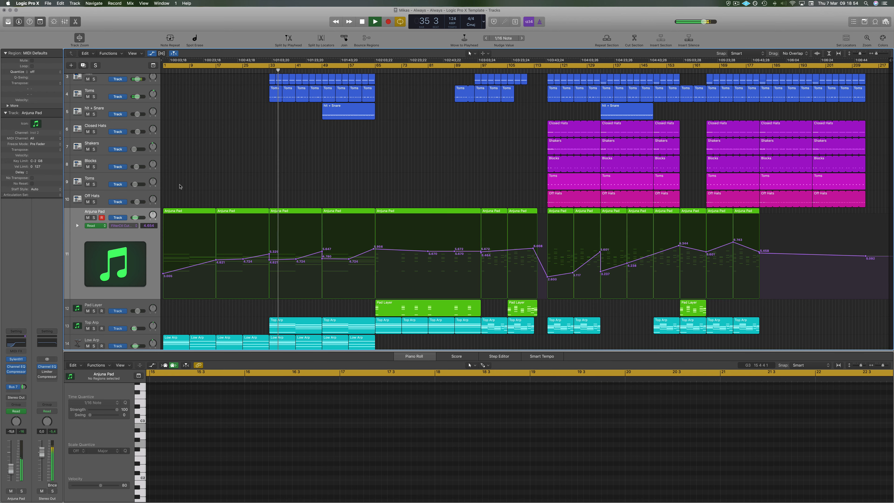
{"action": "scroll", "coordinate": [239, 176], "scroll_direction": "down", "scroll_amount": 3}
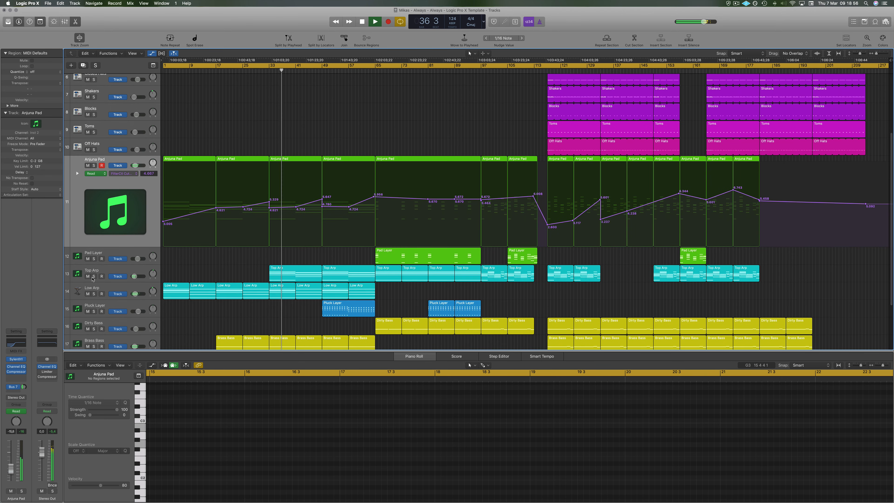
{"action": "left_click", "coordinate": [94, 294]}
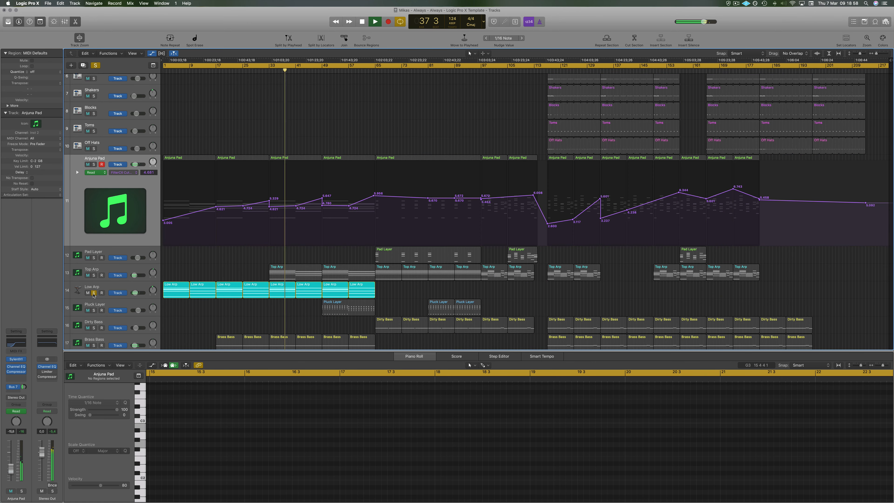
{"action": "left_click", "coordinate": [77, 292]}
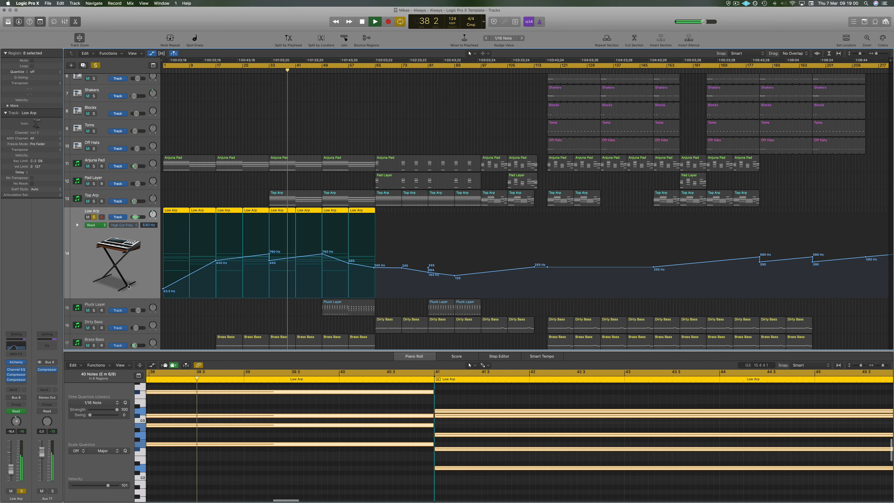
Open the Channel EQ on the Low Arp track and examine its filter curve during playback.
{"action": "left_click", "coordinate": [17, 344]}
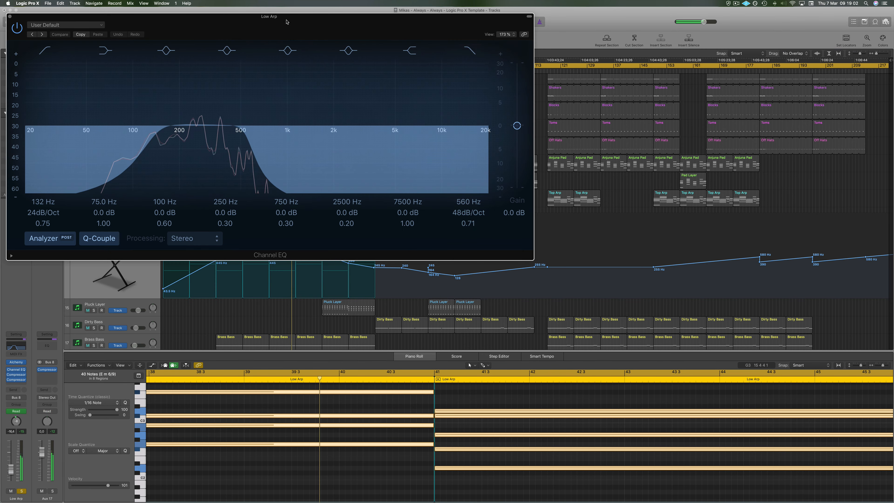
{"action": "left_click_drag", "start_coordinate": [287, 22], "coordinate": [470, 64]}
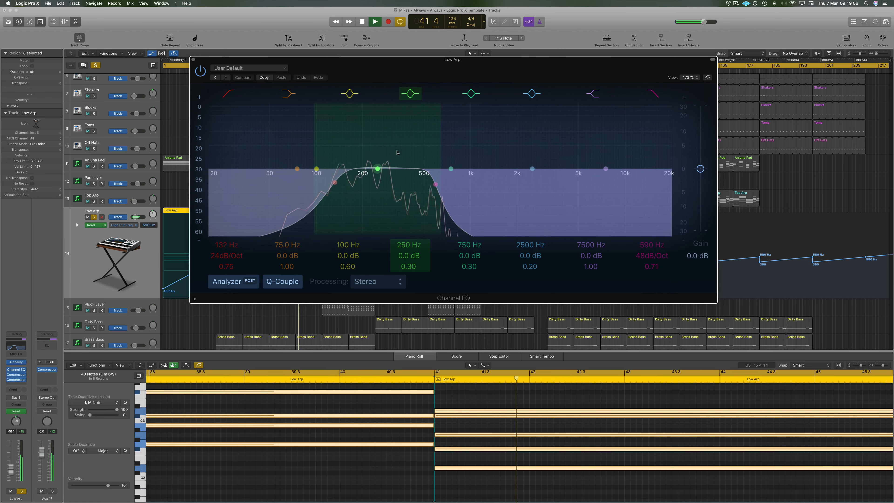
{"action": "left_click_drag", "start_coordinate": [553, 67], "coordinate": [542, 70]}
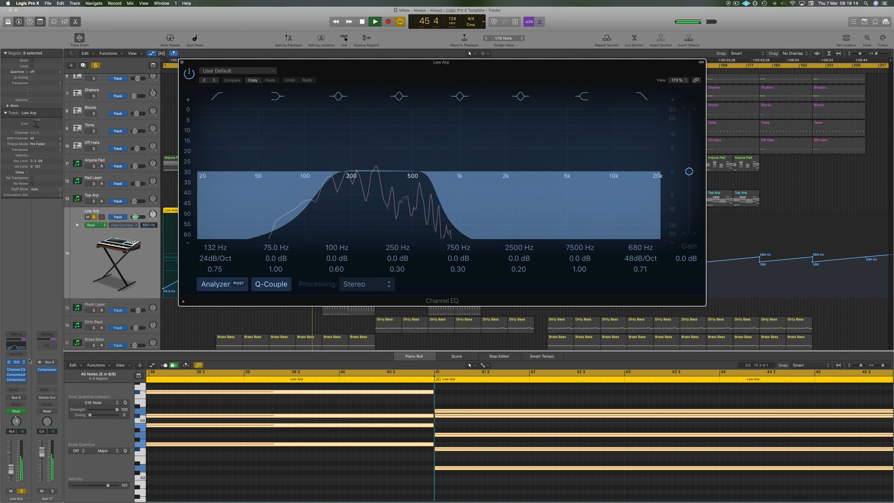
Open the Alchemy instrument of the Low Arp track to view its preset, and close it again.
{"action": "left_click", "coordinate": [15, 363]}
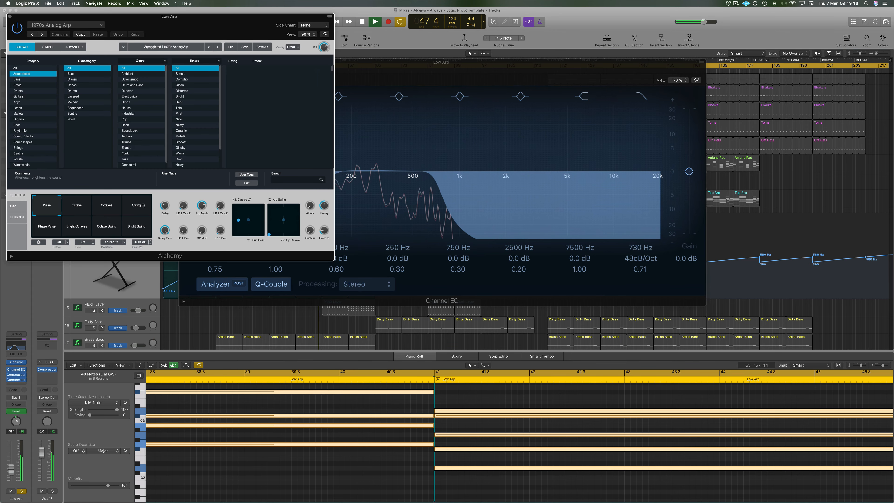
{"action": "left_click_drag", "start_coordinate": [239, 20], "coordinate": [335, 34]}
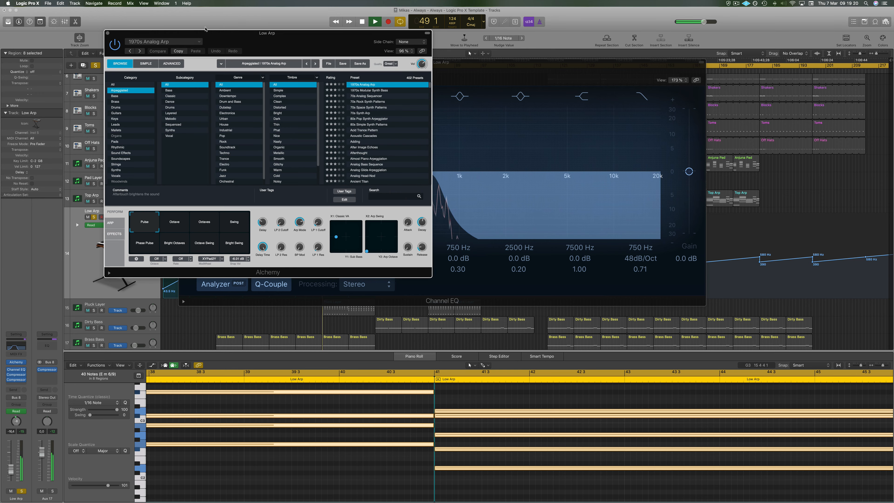
{"action": "left_click", "coordinate": [107, 33]}
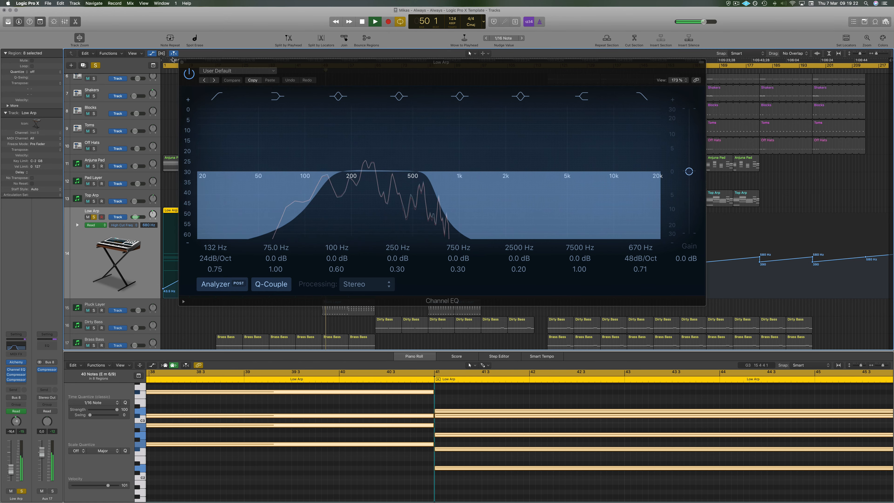
Close the Channel EQ window and turn off solo on the Low Arp track.
{"action": "left_click", "coordinate": [182, 62]}
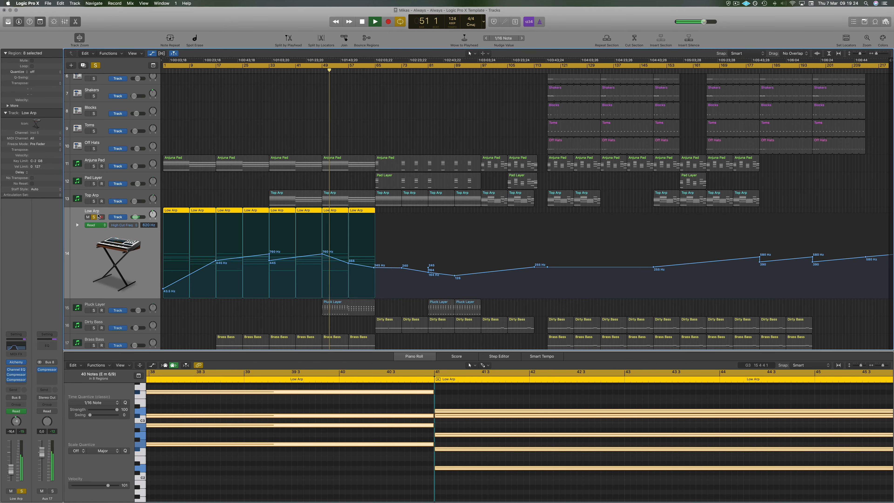
{"action": "left_click", "coordinate": [94, 216]}
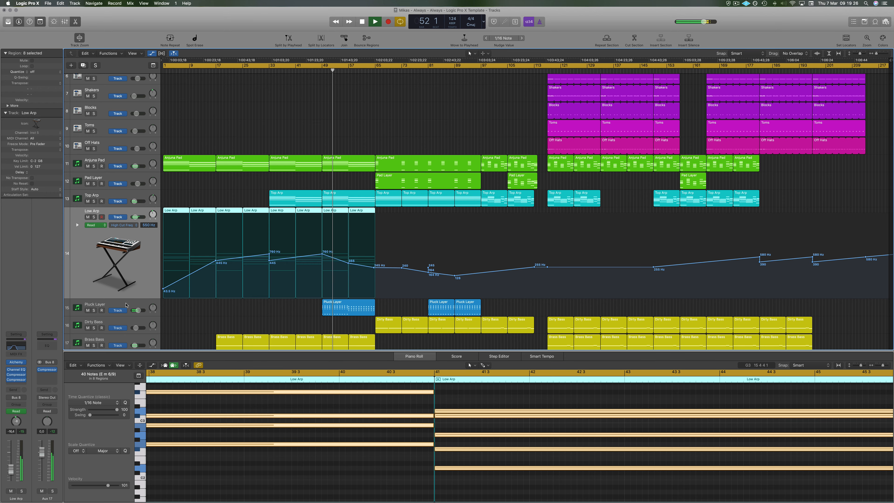
Solo the Pluck Layer track briefly to hear it alone, and return to the full mix.
{"action": "scroll", "coordinate": [96, 313], "scroll_direction": "down", "scroll_amount": 3}
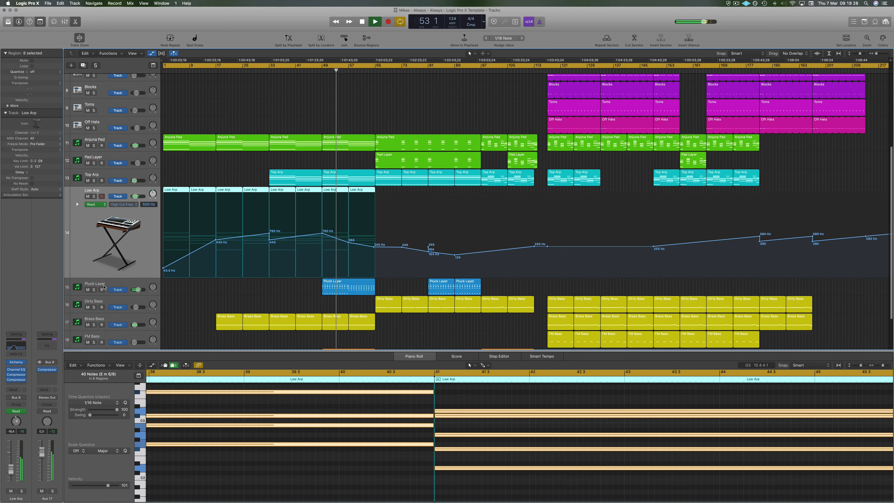
{"action": "left_click", "coordinate": [94, 290]}
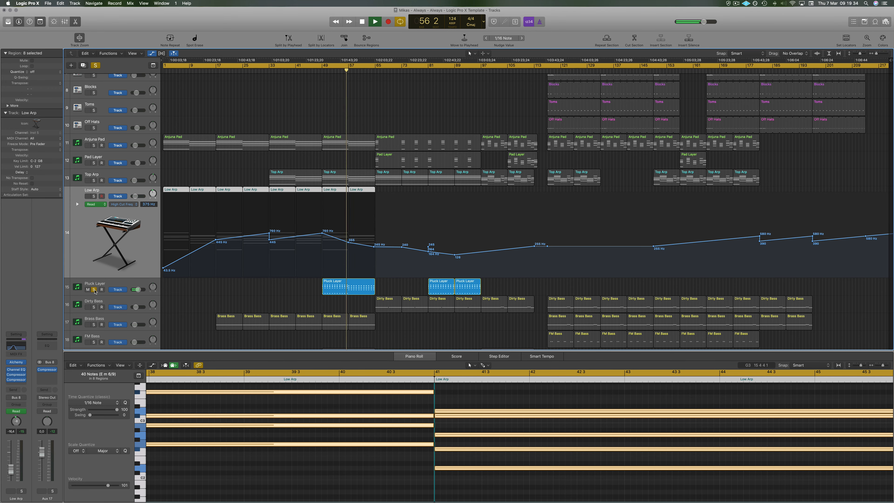
{"action": "left_click", "coordinate": [95, 289]}
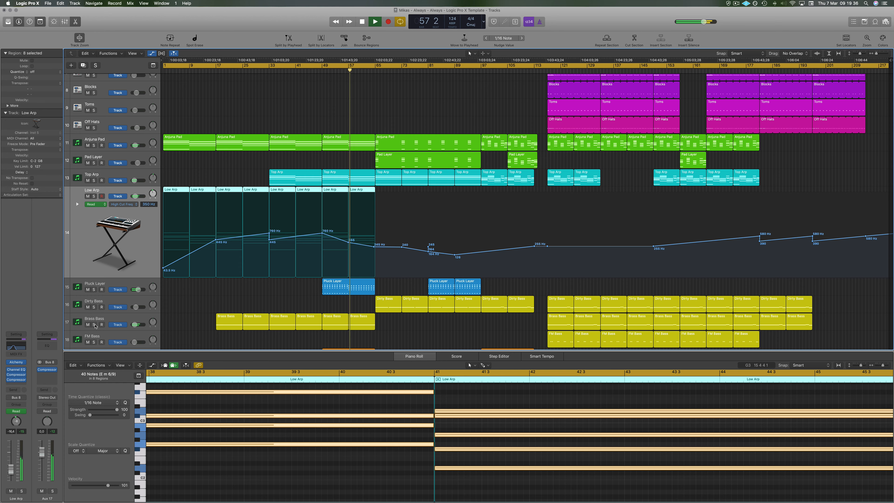
Solo the Brass Bass track to hear it alone during playback.
{"action": "left_click", "coordinate": [94, 324]}
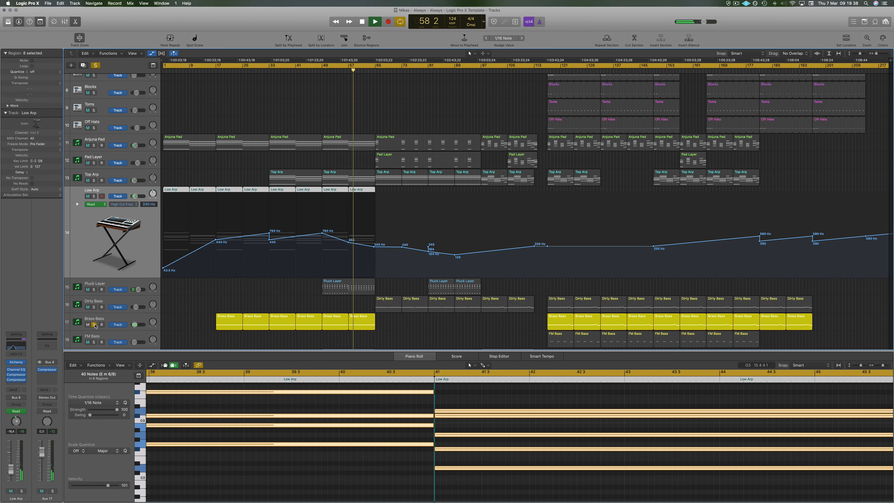
{"action": "scroll", "coordinate": [347, 304], "scroll_direction": "down", "scroll_amount": 3}
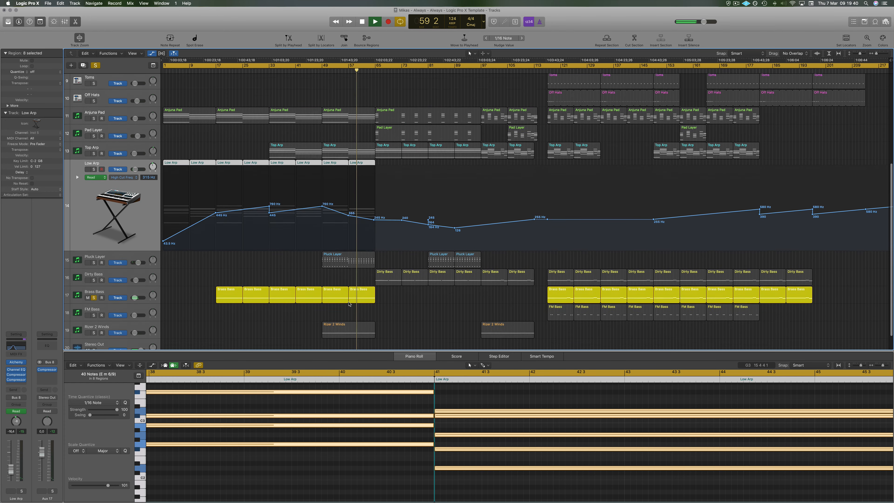
Move playback to just before bar 49 and solo the Rizer 2 Winds track instead of Brass Bass.
{"action": "left_click", "coordinate": [316, 70]}
{"action": "left_click", "coordinate": [95, 315]}
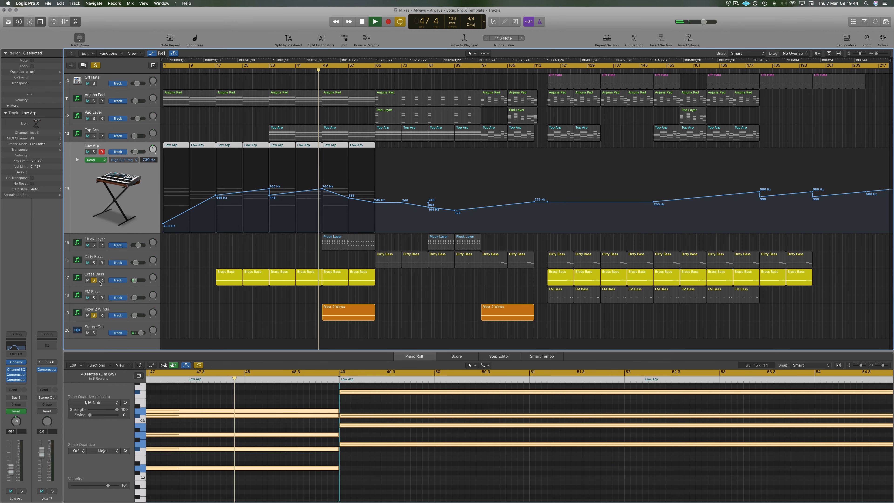
{"action": "left_click", "coordinate": [94, 280]}
{"action": "left_click", "coordinate": [282, 309]}
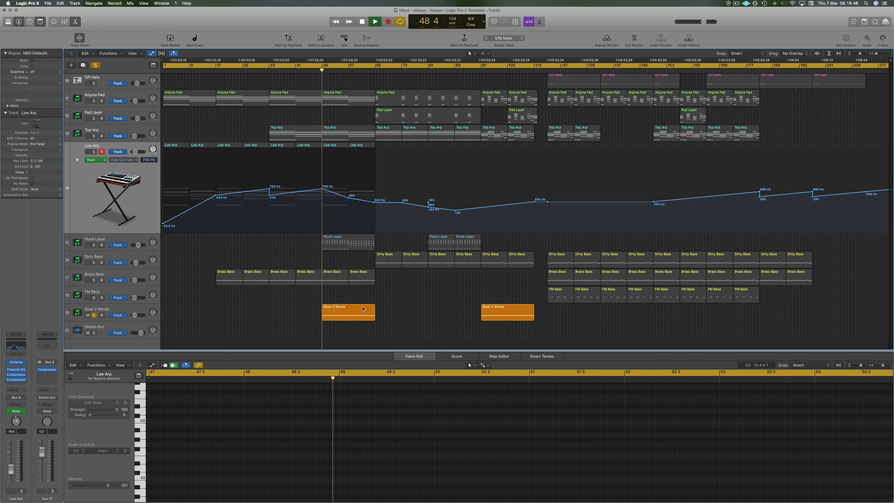
Open the Sylenth1 instrument of the Rizer 2 Winds track to view its settings, and close it again.
{"action": "left_click", "coordinate": [103, 309]}
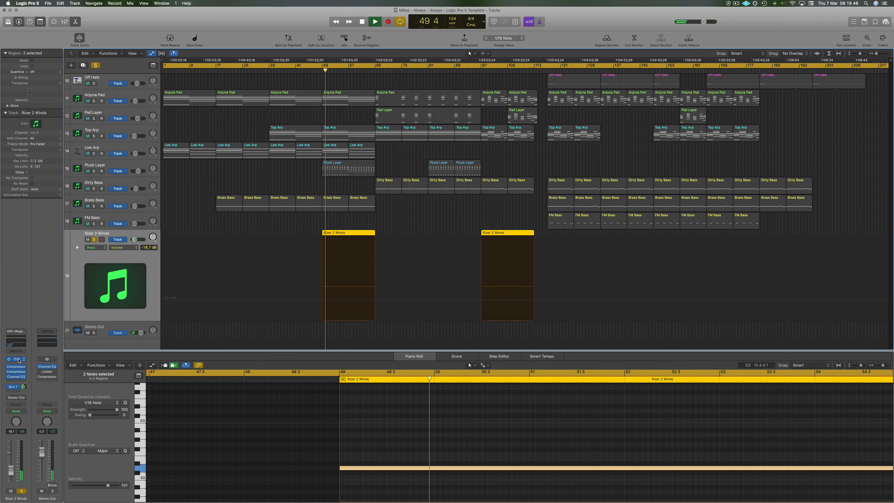
{"action": "left_click", "coordinate": [16, 359]}
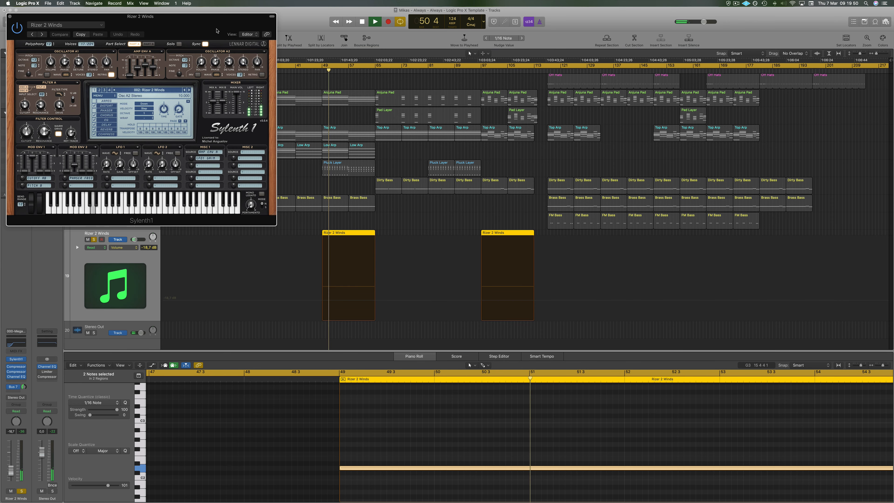
{"action": "left_click_drag", "start_coordinate": [189, 20], "coordinate": [685, 69]}
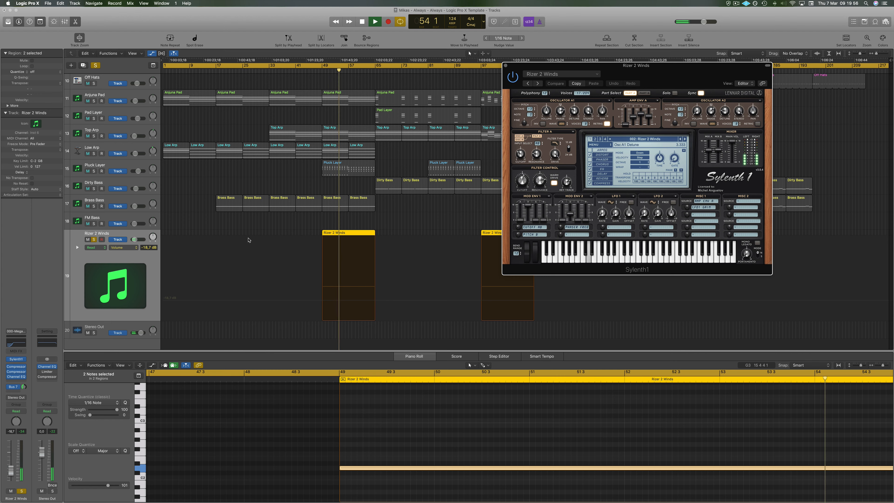
{"action": "left_click_drag", "start_coordinate": [653, 64], "coordinate": [577, 79]}
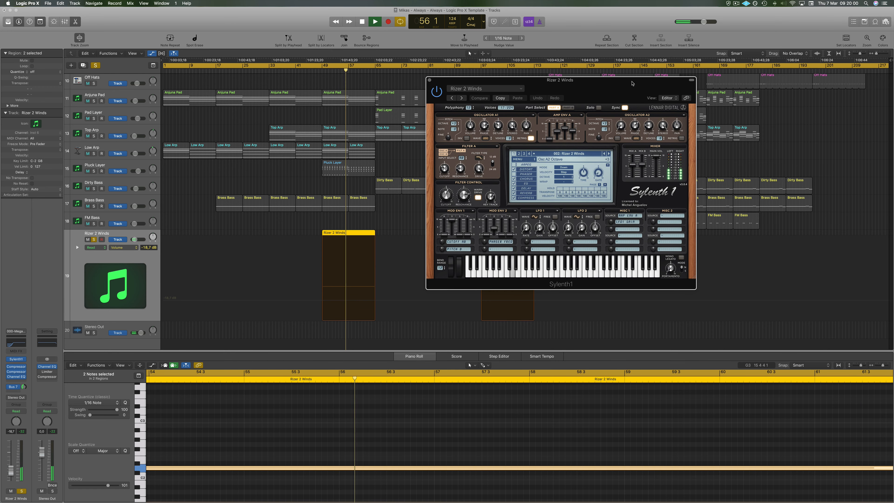
{"action": "left_click_drag", "start_coordinate": [625, 83], "coordinate": [625, 82]}
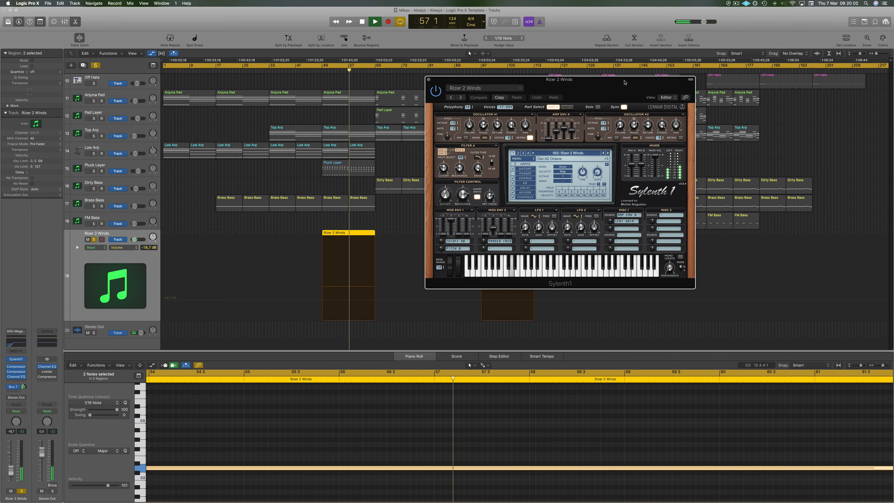
{"action": "left_click", "coordinate": [430, 79]}
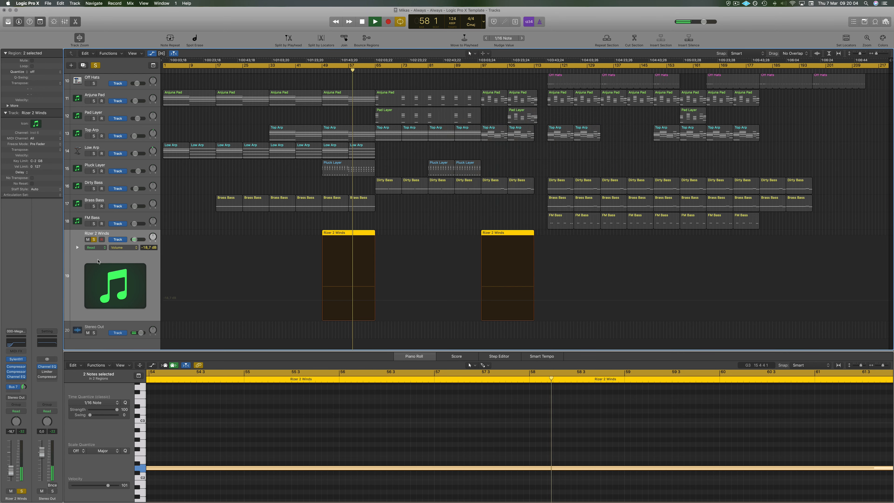
Turn off solo on the Rizer 2 Winds track and review the full arrangement up to the Sidechain track.
{"action": "key", "text": "s"}
{"action": "left_click", "coordinate": [204, 198]}
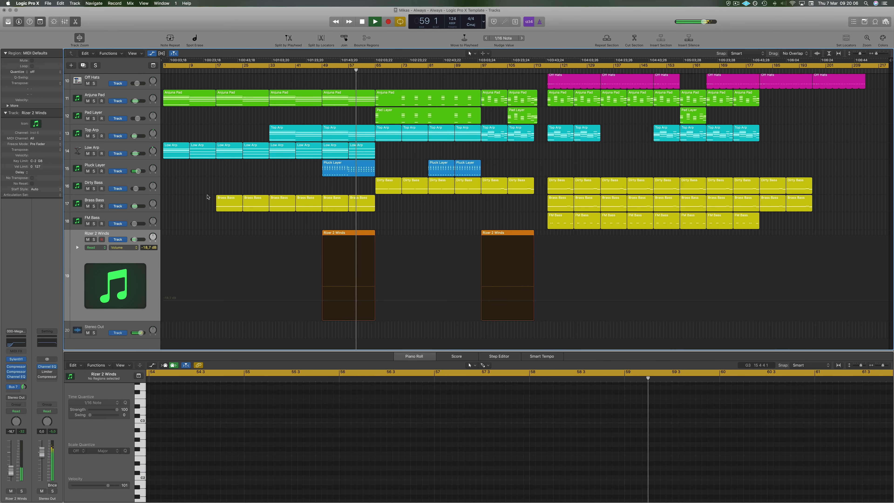
{"action": "scroll", "coordinate": [293, 122], "scroll_direction": "up", "scroll_amount": 6}
{"action": "scroll", "coordinate": [278, 142], "scroll_direction": "down", "scroll_amount": 1}
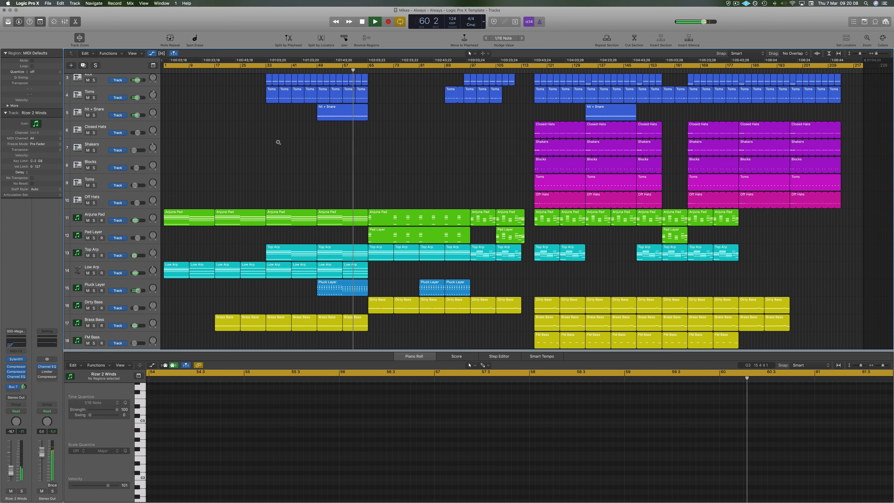
{"action": "scroll", "coordinate": [271, 148], "scroll_direction": "up", "scroll_amount": 3}
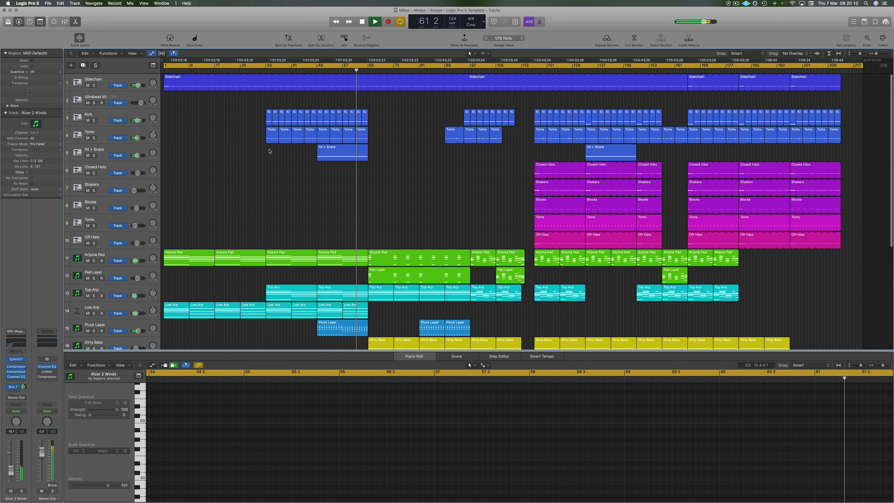
Show the mixer to examine all channel strips, and hide it again to return to the full arrangement.
{"action": "key", "text": "x"}
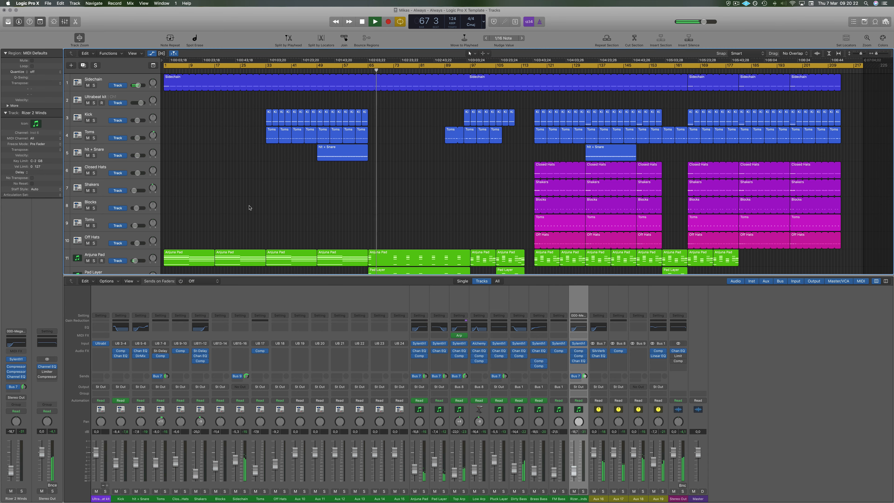
{"action": "key", "text": "x"}
{"action": "key", "text": "x"}
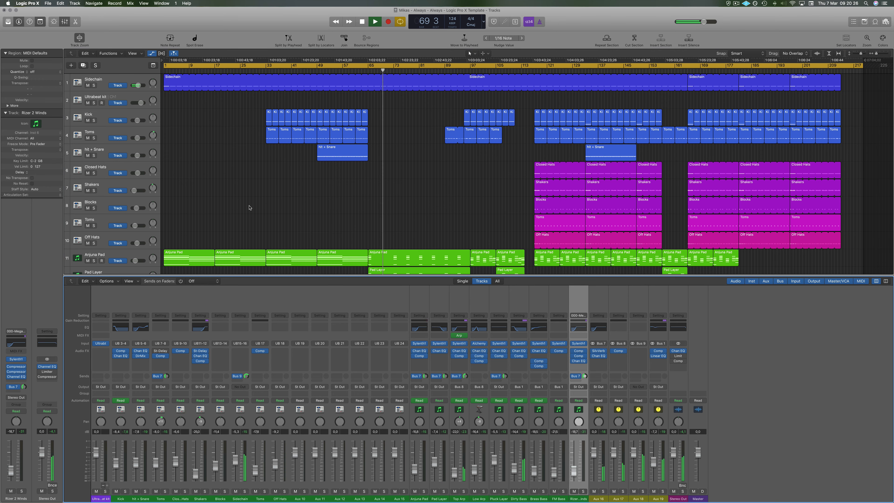
{"action": "key", "text": "x"}
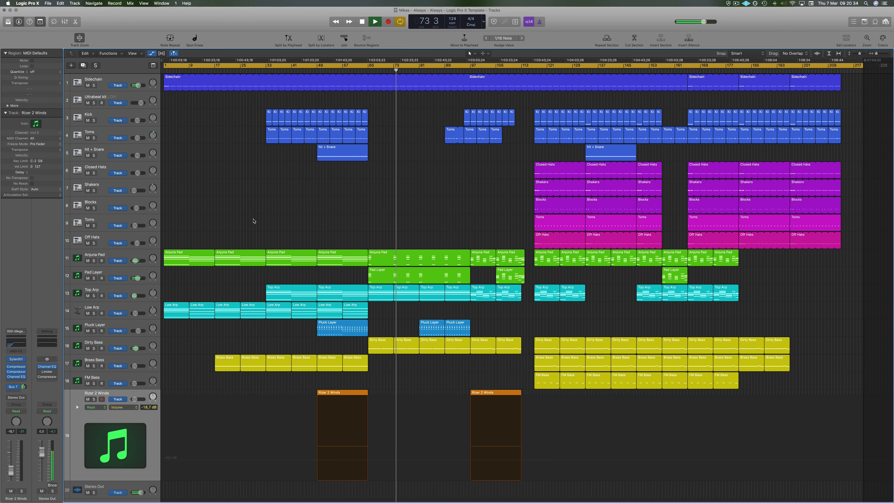
Solo the Anjuna Pad and Pad Layer tracks together, and select Anjuna Pad to view its automation.
{"action": "left_click", "coordinate": [95, 261]}
{"action": "left_click", "coordinate": [93, 279]}
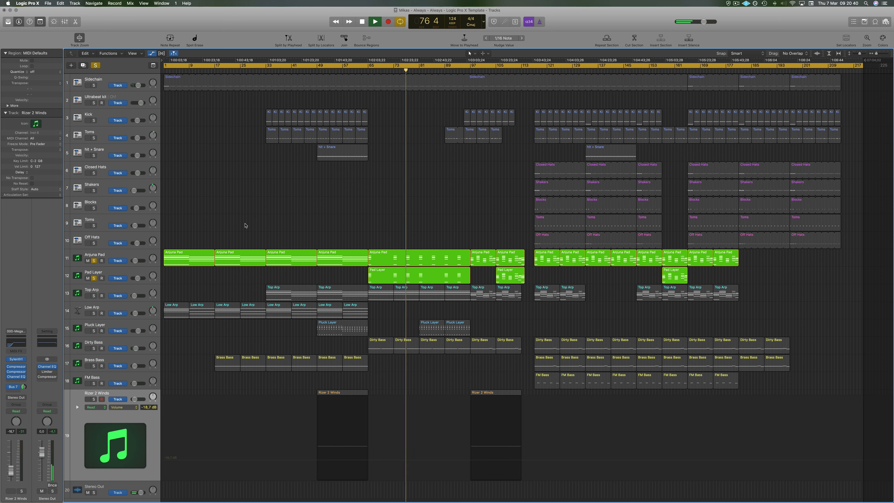
{"action": "left_click", "coordinate": [94, 255]}
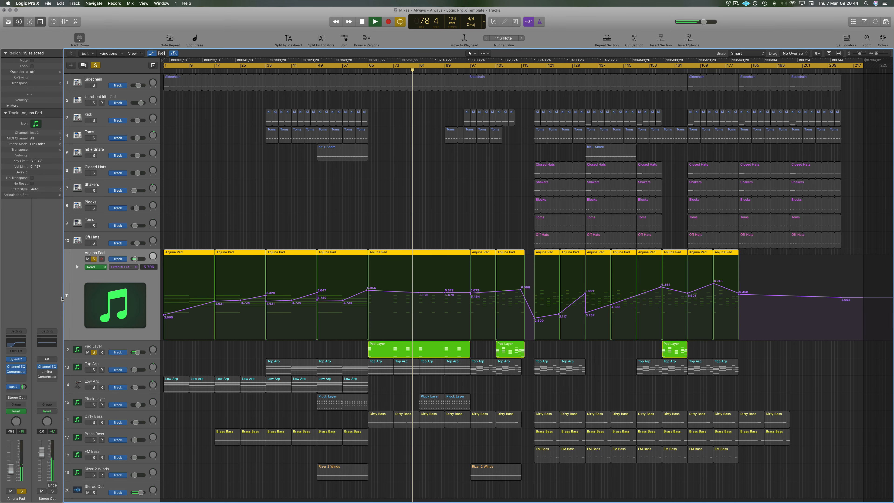
Open the SilverVerb on the Bus 7 aux fed by Anjuna Pad to view its settings, and close it.
{"action": "left_click", "coordinate": [13, 386]}
{"action": "left_click", "coordinate": [48, 372]}
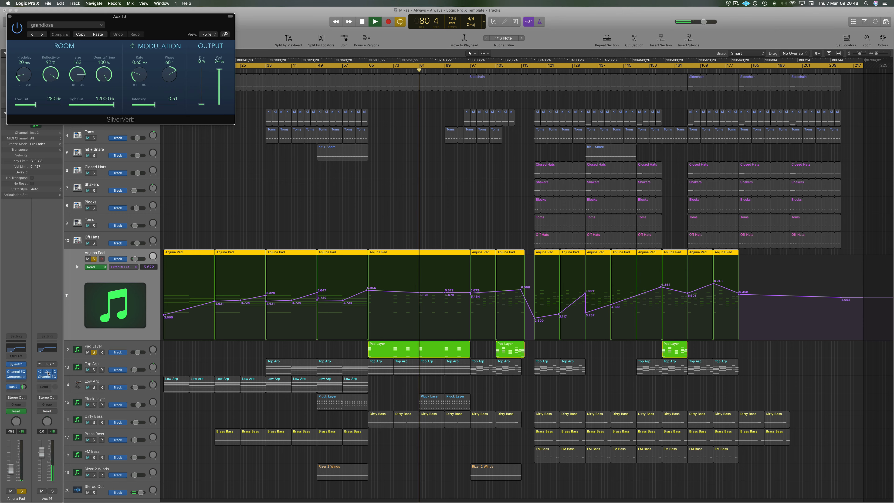
{"action": "left_click_drag", "start_coordinate": [177, 27], "coordinate": [283, 28]}
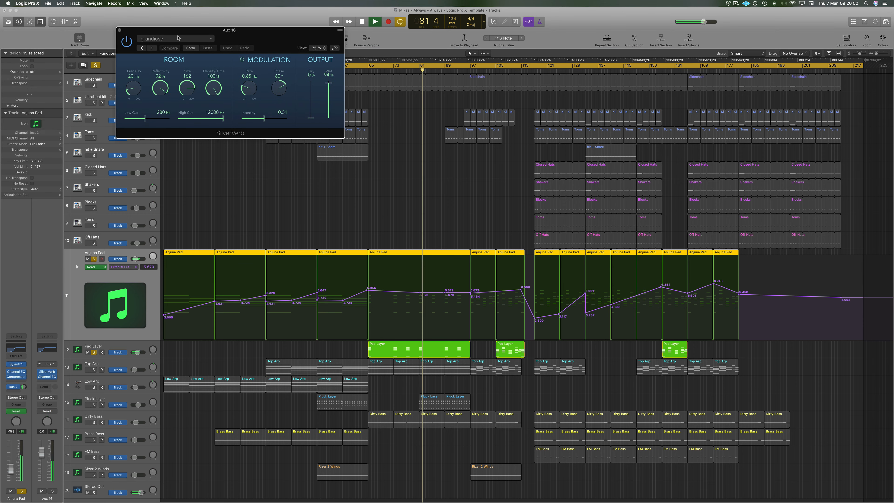
{"action": "left_click", "coordinate": [117, 16]}
{"action": "left_click", "coordinate": [294, 185]}
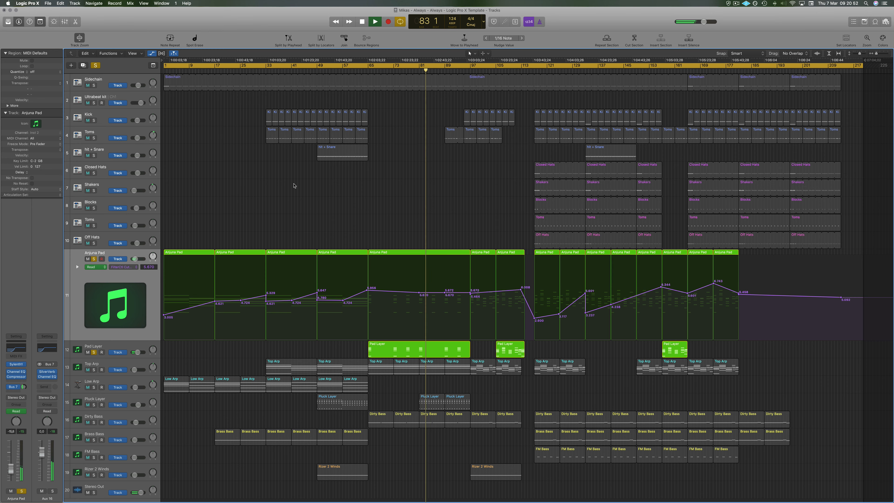
Move playback to bar 64 and solo the Top Arp track in place of Anjuna Pad and Pad Layer.
{"action": "left_click", "coordinate": [364, 72]}
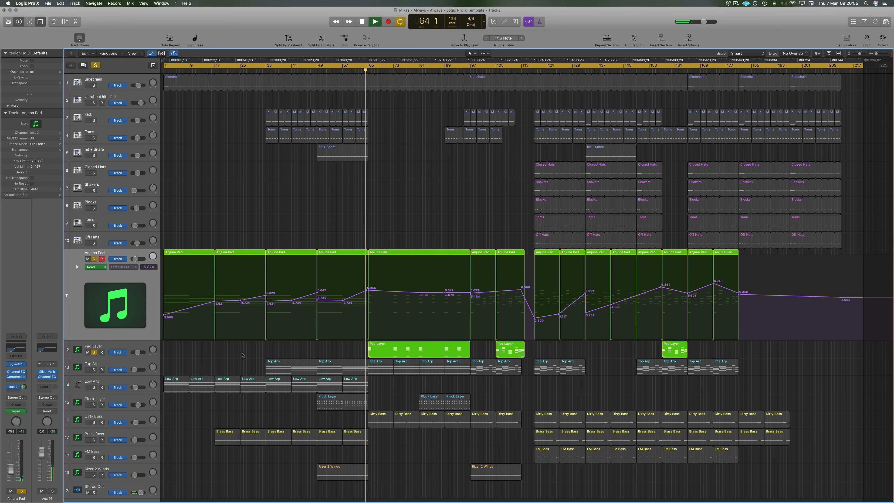
{"action": "left_click", "coordinate": [94, 370]}
{"action": "left_click", "coordinate": [94, 352]}
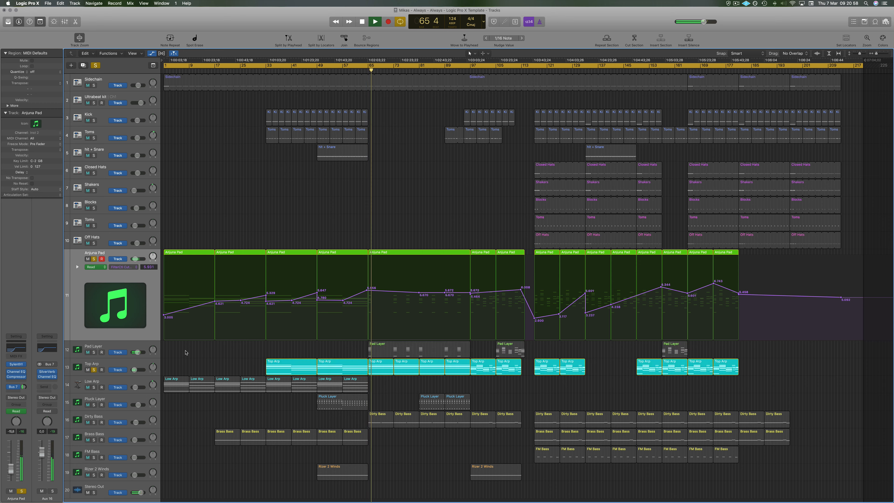
{"action": "left_click", "coordinate": [94, 259]}
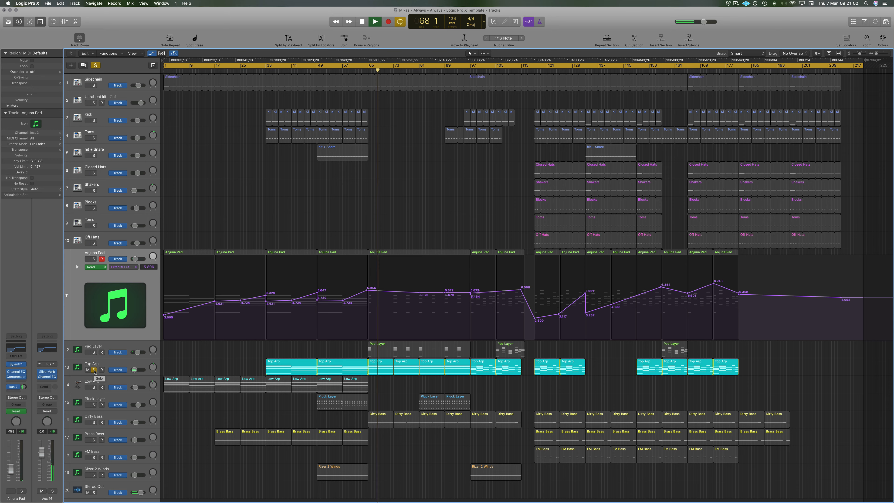
Compare the full mix with the soloed Top Arp track, and select that track to view its automation.
{"action": "left_click", "coordinate": [94, 370]}
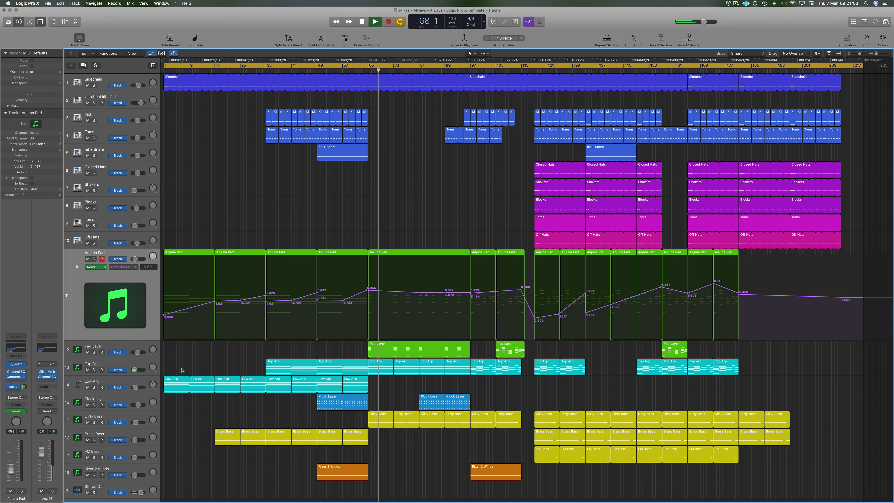
{"action": "left_click", "coordinate": [95, 369]}
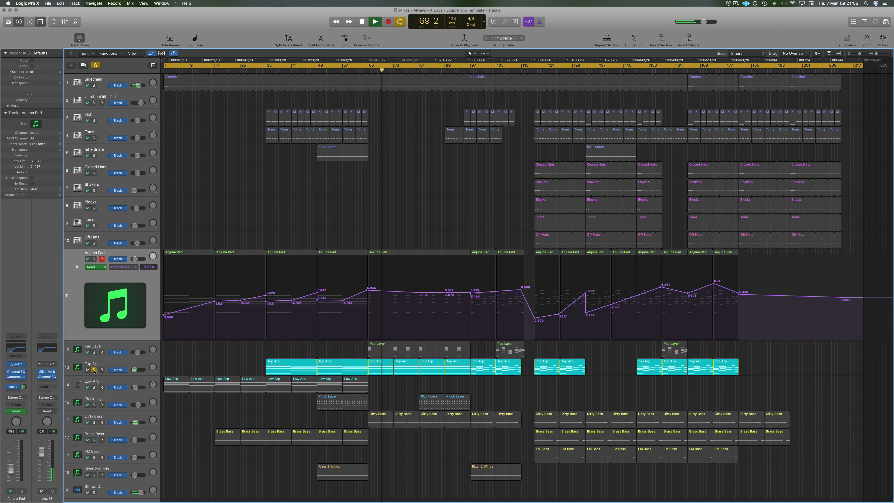
{"action": "left_click", "coordinate": [122, 364]}
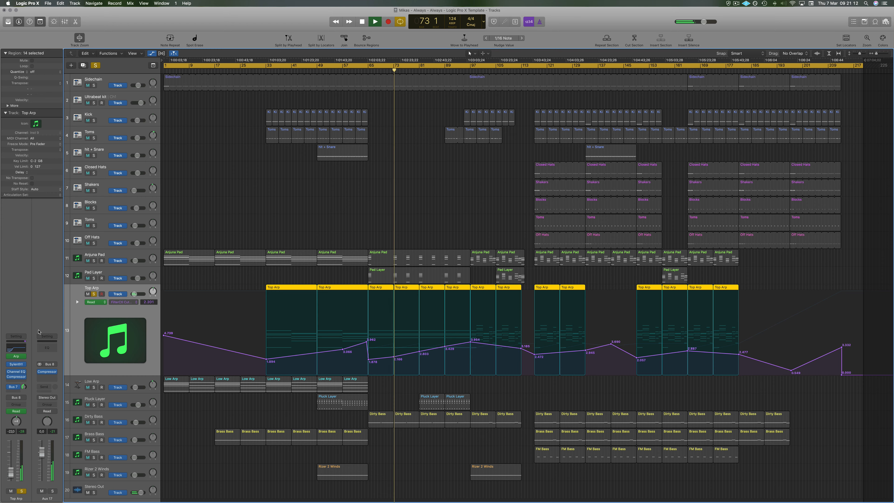
View the Channel EQ of the Top Arp track, close it, and turn off the track's solo.
{"action": "left_click", "coordinate": [13, 350]}
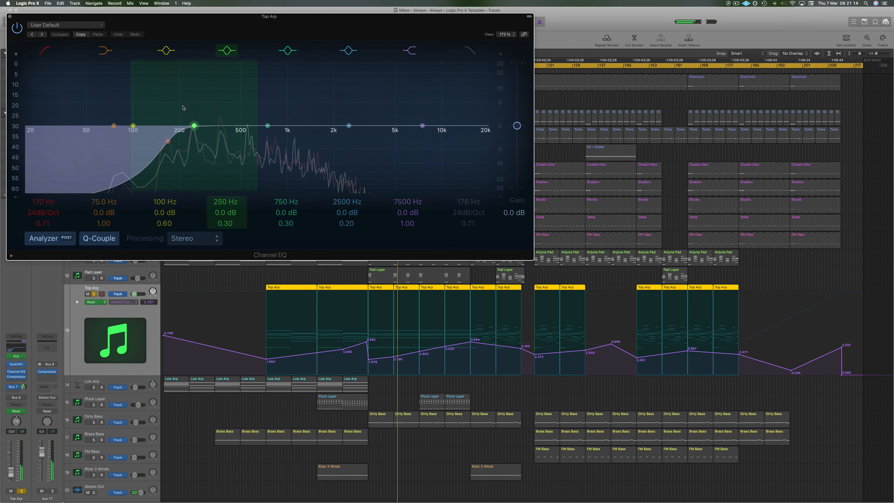
{"action": "left_click", "coordinate": [10, 17]}
{"action": "left_click", "coordinate": [284, 176]}
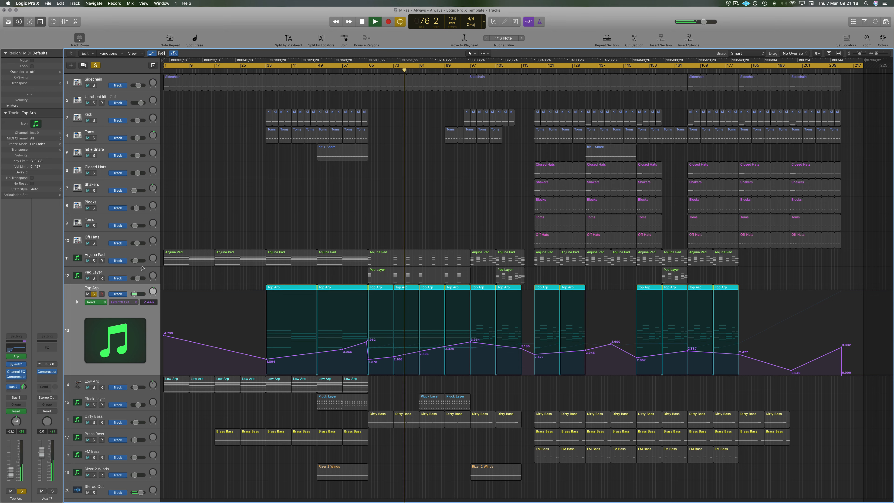
{"action": "left_click", "coordinate": [94, 294]}
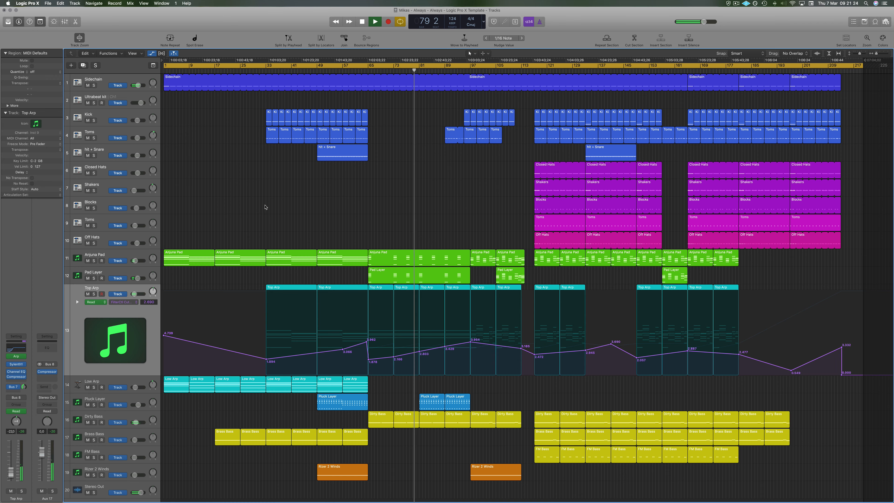
Solo the Pluck Layer track briefly during playback to hear it alone, and turn its solo off.
{"action": "scroll", "coordinate": [274, 200], "scroll_direction": "down", "scroll_amount": 1}
{"action": "scroll", "coordinate": [274, 199], "scroll_direction": "down", "scroll_amount": 3}
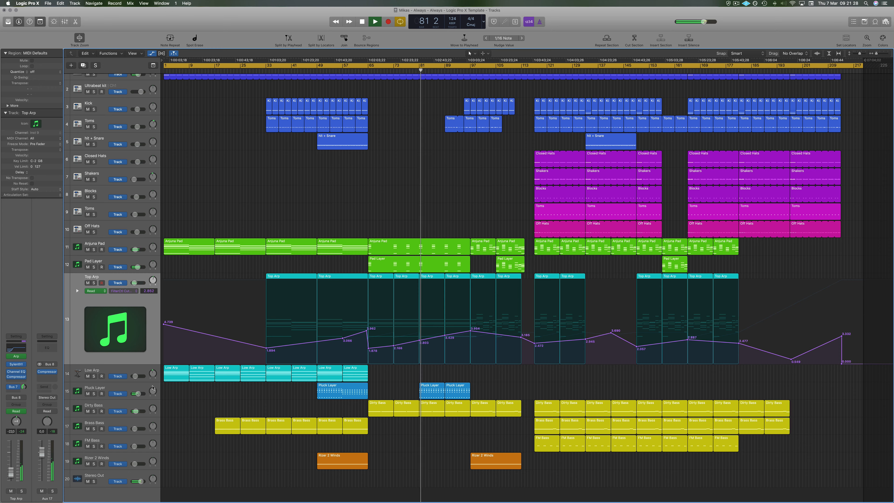
{"action": "left_click", "coordinate": [94, 393]}
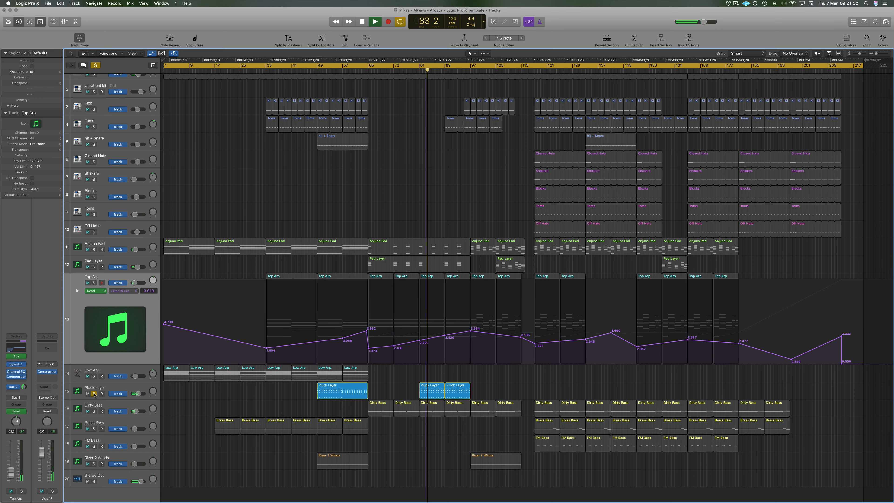
{"action": "left_click", "coordinate": [94, 394]}
Solo the Dirty Bass track, select it to view its High Cut Freq automation, and return to the full mix.
{"action": "left_click", "coordinate": [94, 411]}
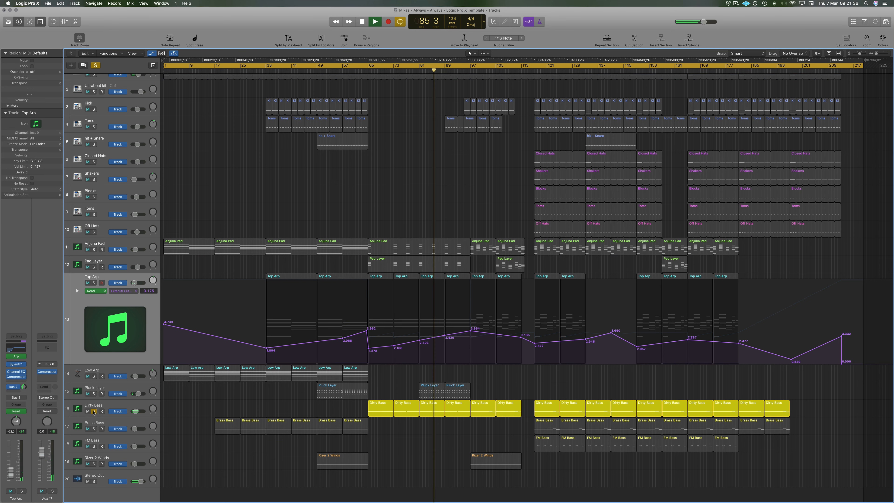
{"action": "left_click", "coordinate": [102, 409]}
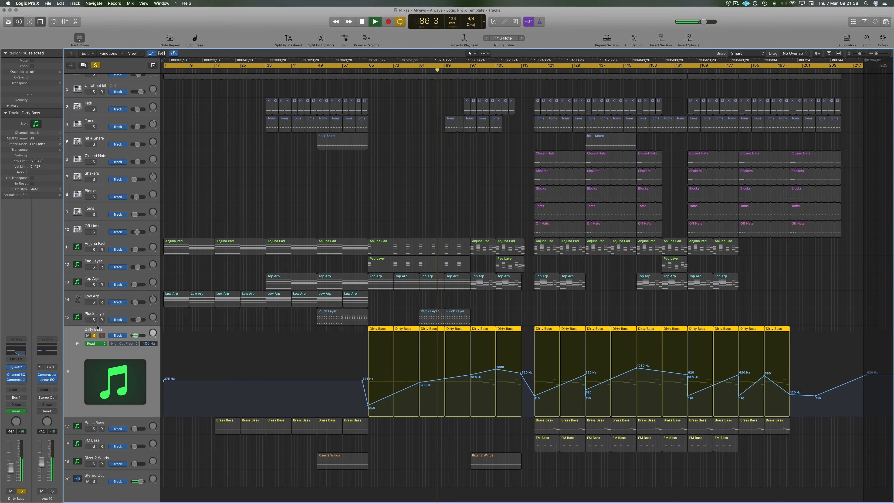
{"action": "left_click", "coordinate": [93, 336]}
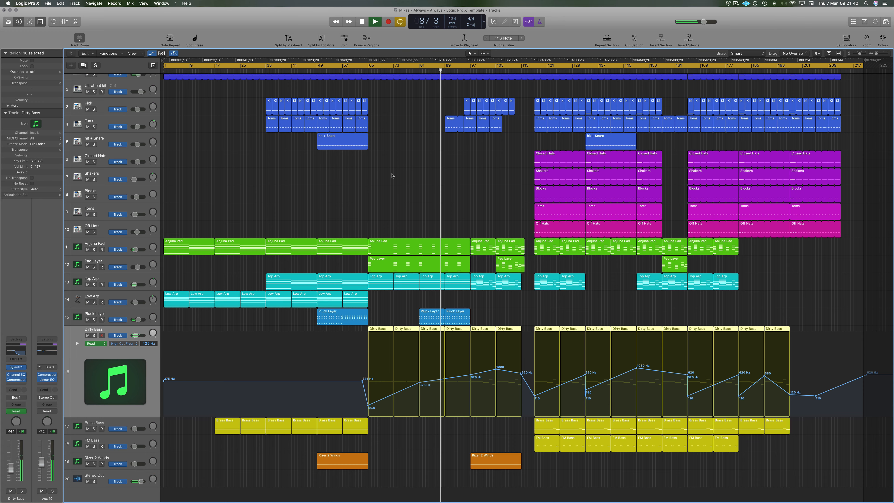
{"action": "left_click", "coordinate": [387, 200]}
Solo the blue Toms track below Kick to hear it alone during playback.
{"action": "scroll", "coordinate": [385, 201], "scroll_direction": "up", "scroll_amount": 1}
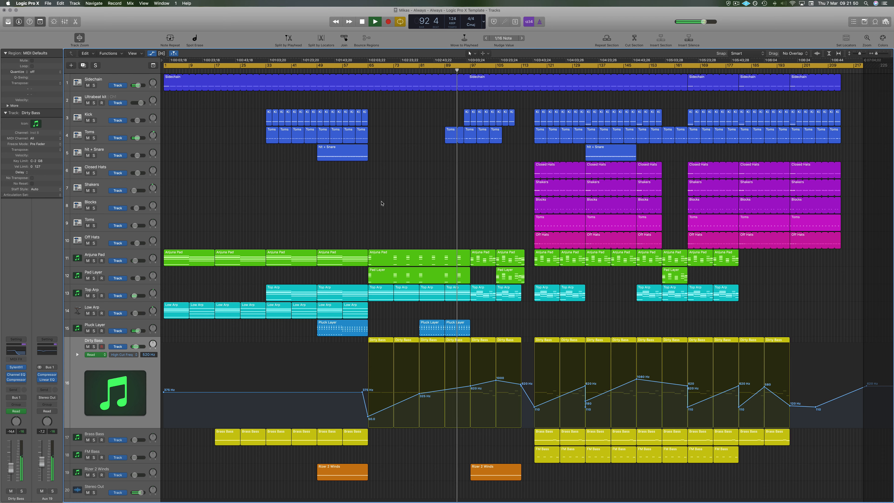
{"action": "left_click", "coordinate": [93, 139]}
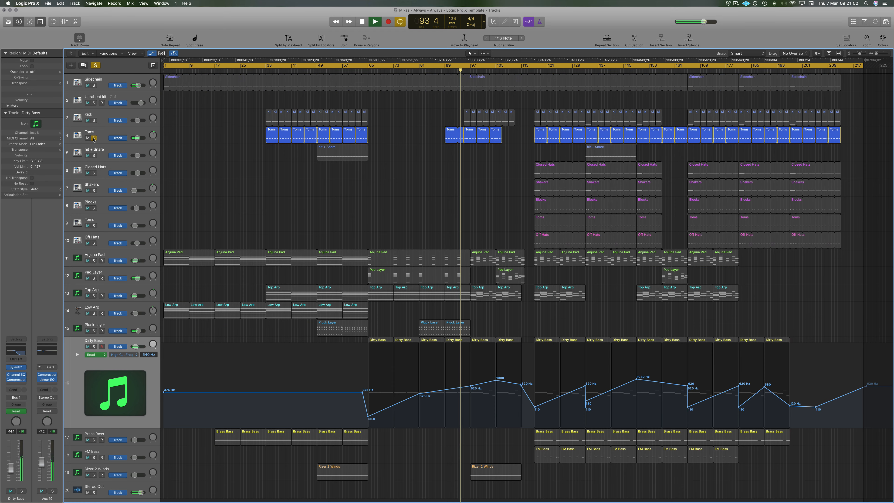
Select the soloed blue Toms track to view its volume automation, turn its solo off, and deselect its regions.
{"action": "left_click", "coordinate": [79, 136]}
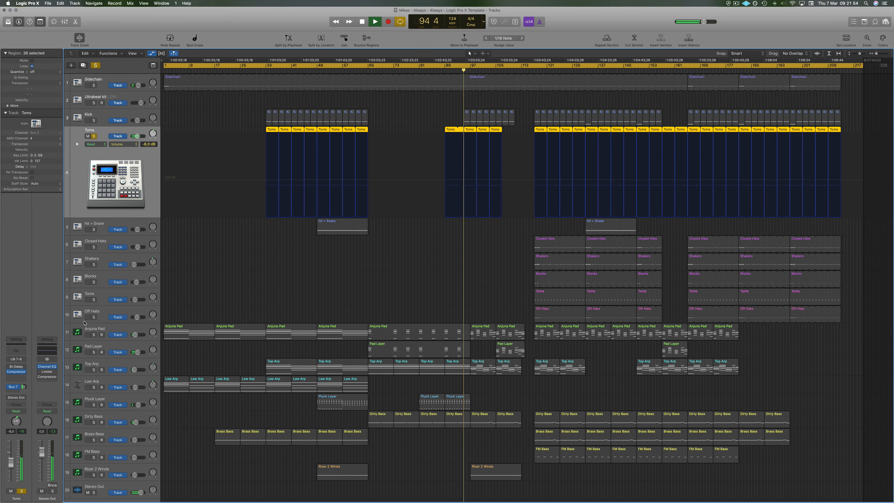
{"action": "left_click", "coordinate": [95, 136]}
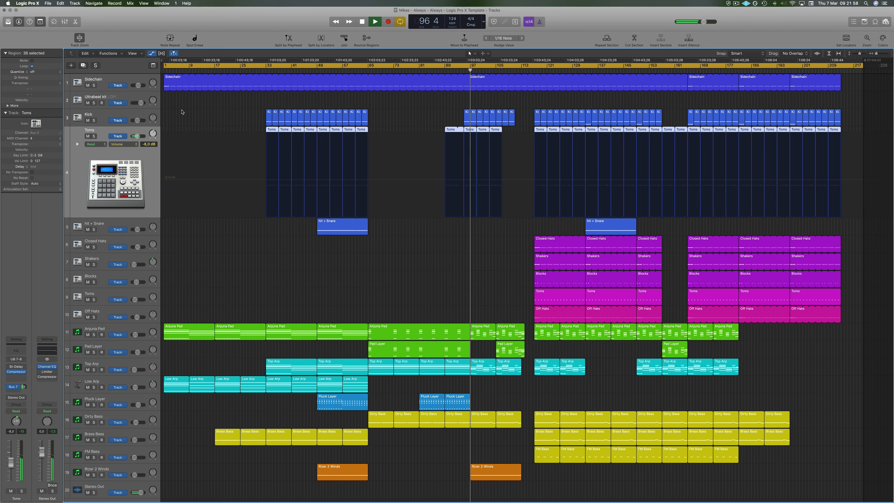
{"action": "left_click", "coordinate": [205, 110]}
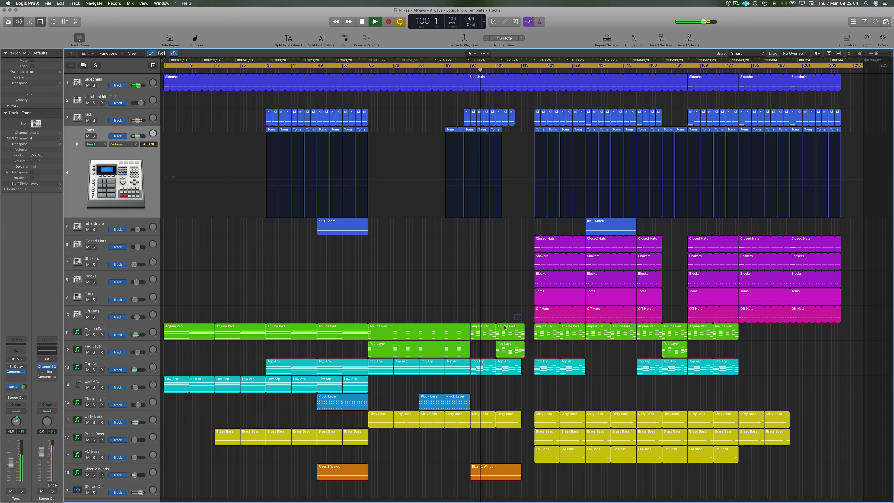
Open the two Anjuna Pad regions between bars 97 and 113 in the Piano Roll, examine their chords, and deselect them.
{"action": "left_click_drag", "start_coordinate": [505, 327], "coordinate": [491, 333]}
{"action": "double_click", "coordinate": [491, 334]}
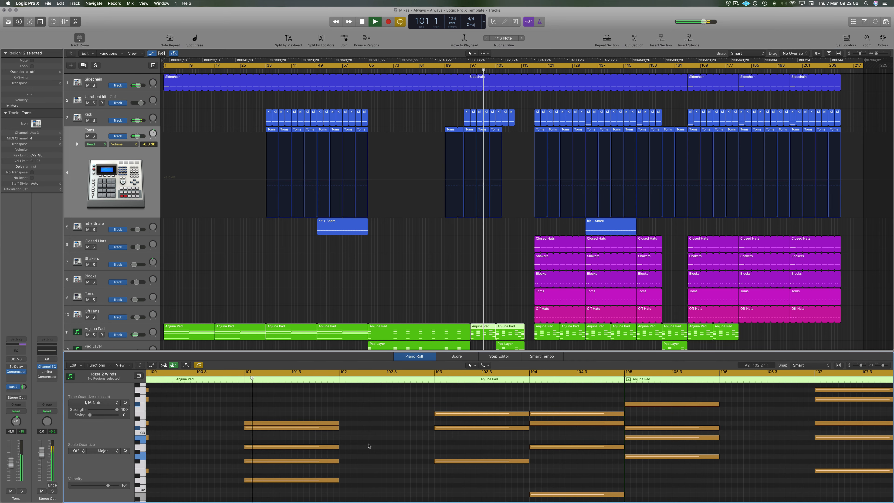
{"action": "scroll", "coordinate": [369, 443], "scroll_direction": "down", "scroll_amount": 5}
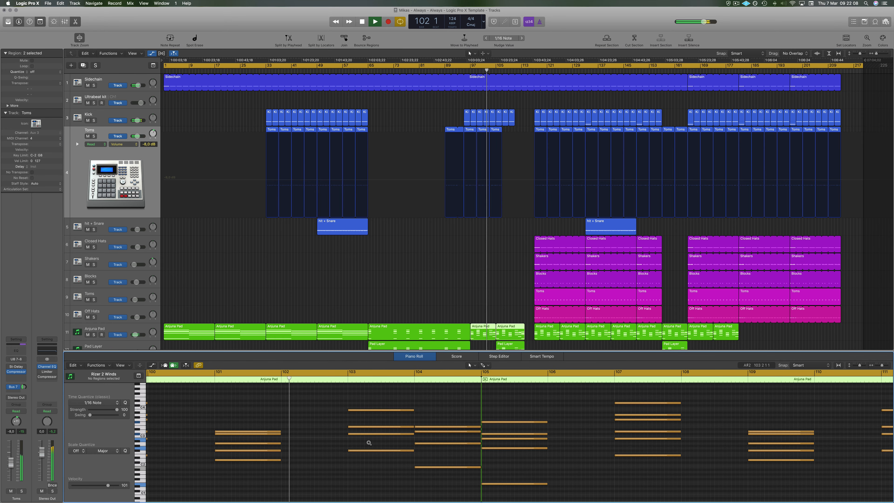
{"action": "scroll", "coordinate": [317, 446], "scroll_direction": "up", "scroll_amount": 5}
{"action": "scroll", "coordinate": [316, 447], "scroll_direction": "down", "scroll_amount": 5}
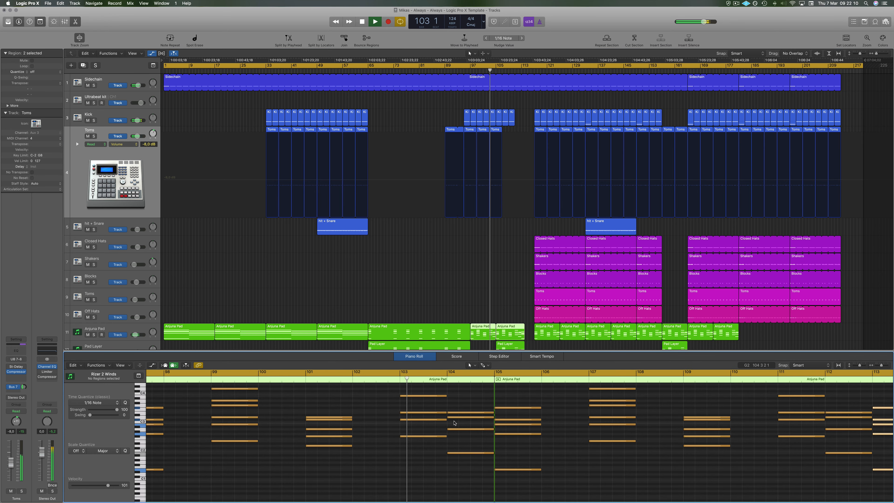
{"action": "left_click", "coordinate": [459, 270]}
{"action": "scroll", "coordinate": [460, 271], "scroll_direction": "down", "scroll_amount": 3}
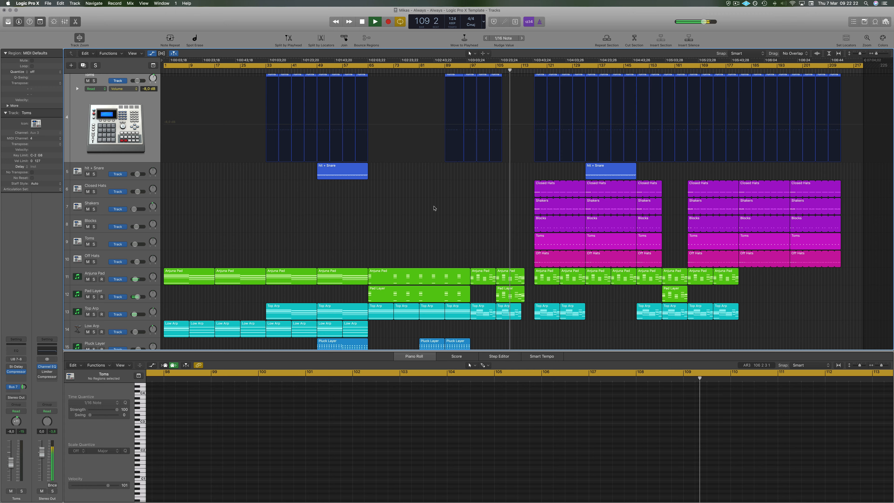
Replay from about bar 104 with Anjuna Pad, Pad Layer and Top Arp soloed one after another, and turn their solos off.
{"action": "left_click", "coordinate": [494, 63]}
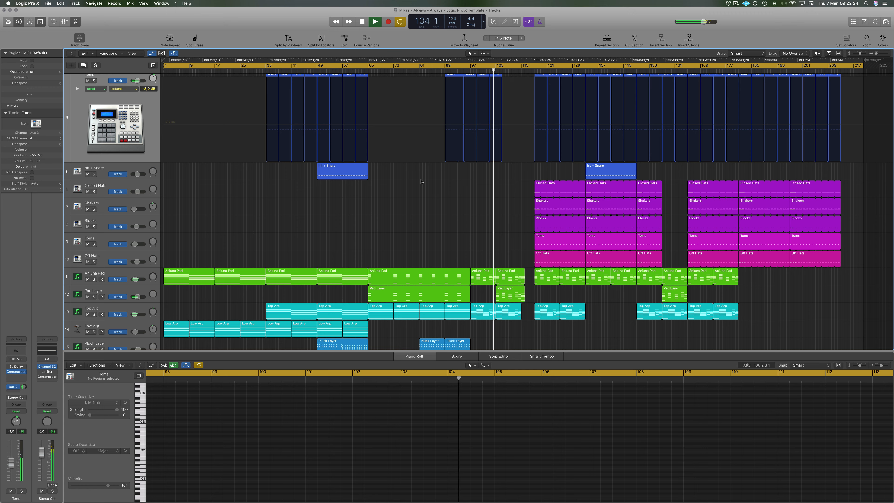
{"action": "left_click", "coordinate": [94, 279]}
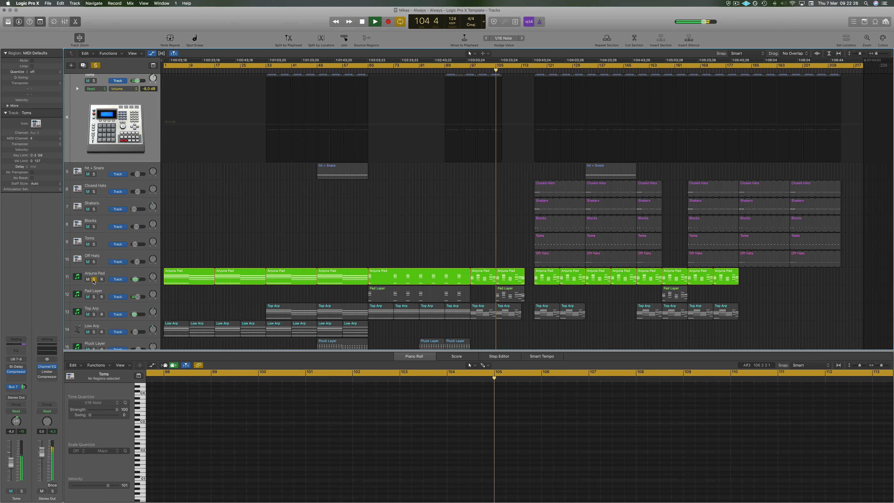
{"action": "left_click", "coordinate": [94, 296]}
{"action": "left_click", "coordinate": [93, 314]}
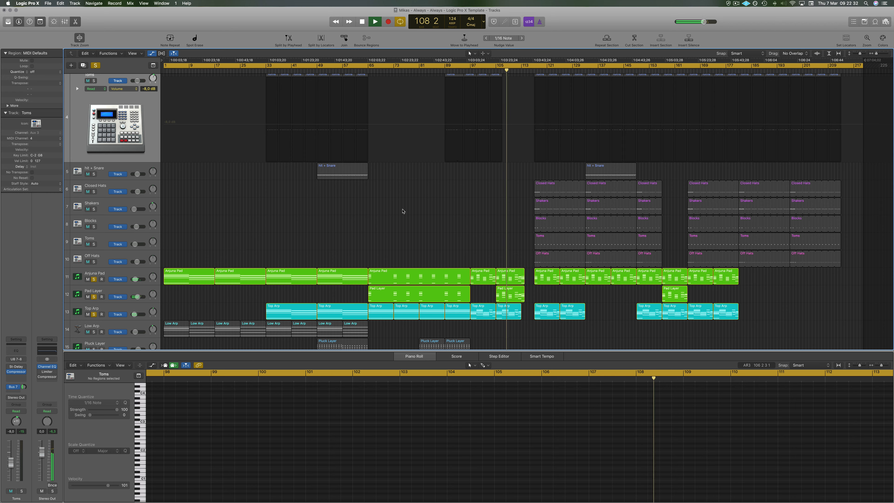
{"action": "left_click", "coordinate": [93, 280]}
{"action": "left_click", "coordinate": [93, 297]}
{"action": "left_click", "coordinate": [93, 315]}
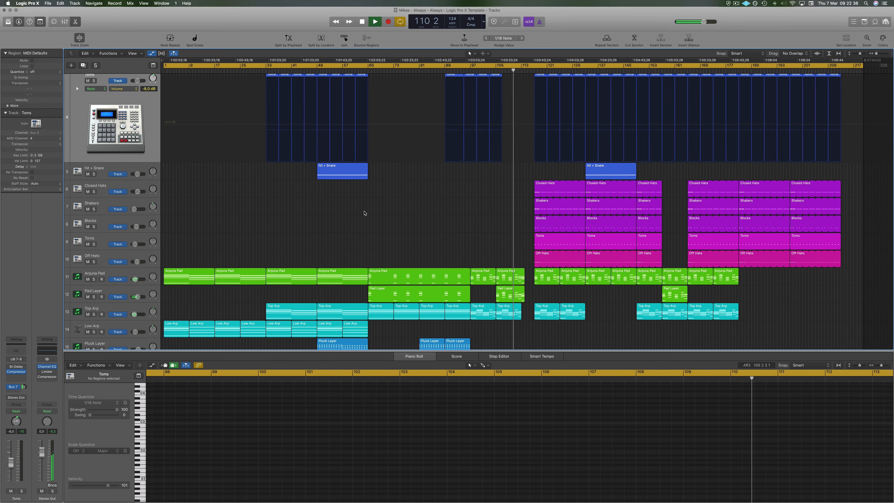
Look over the arrangement around bar 112 and close the Piano Roll editor.
{"action": "scroll", "coordinate": [447, 220], "scroll_direction": "up", "scroll_amount": 3}
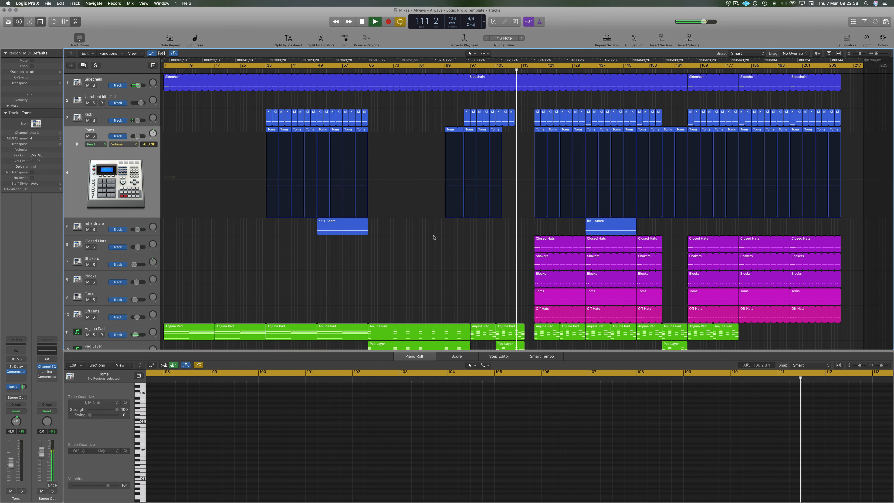
{"action": "scroll", "coordinate": [449, 243], "scroll_direction": "down", "scroll_amount": 2}
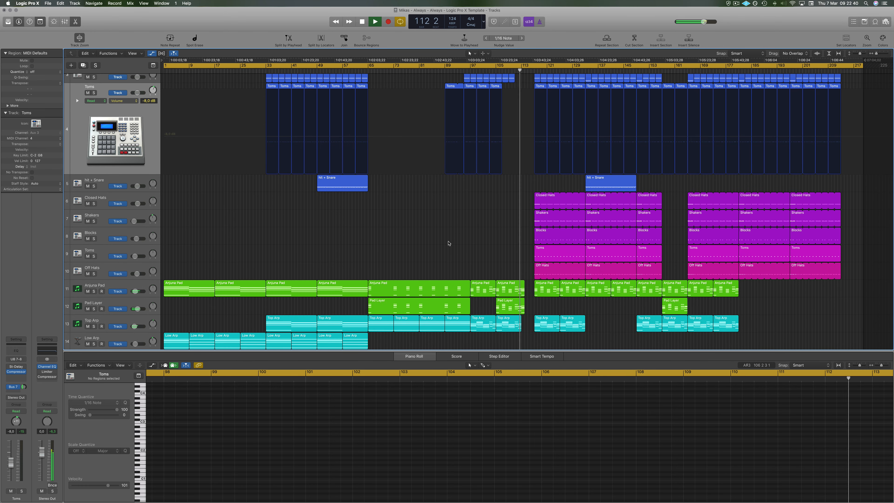
{"action": "key", "text": "e"}
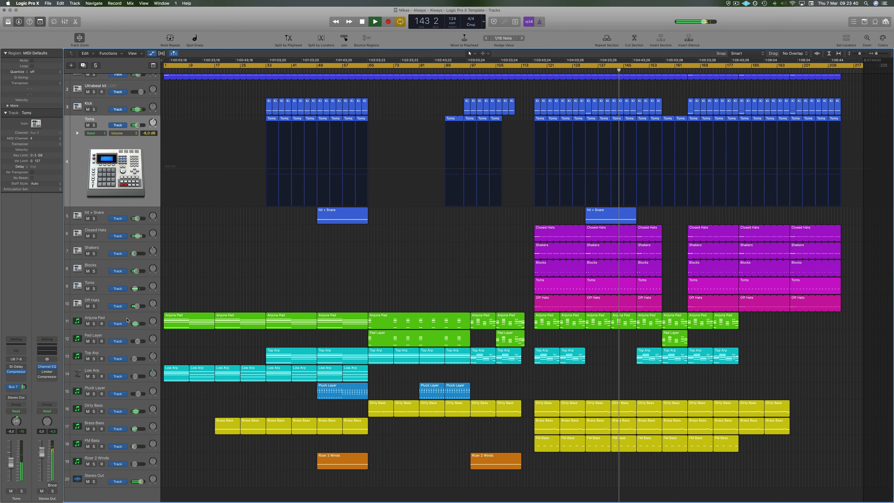
View the Anjuna Pad track's automation and its Sylenth1 instrument, close the plug-in window, and deselect the regions.
{"action": "left_click", "coordinate": [95, 318]}
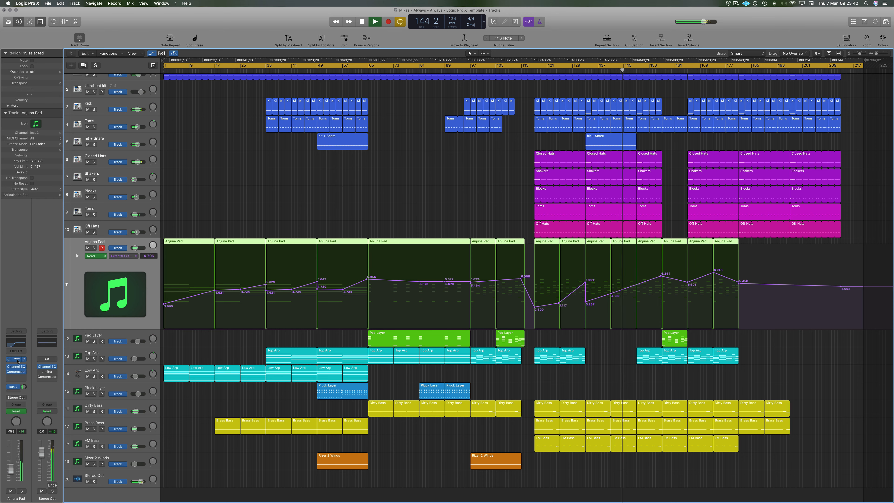
{"action": "left_click", "coordinate": [17, 360]}
{"action": "left_click_drag", "start_coordinate": [576, 94], "coordinate": [391, 67]}
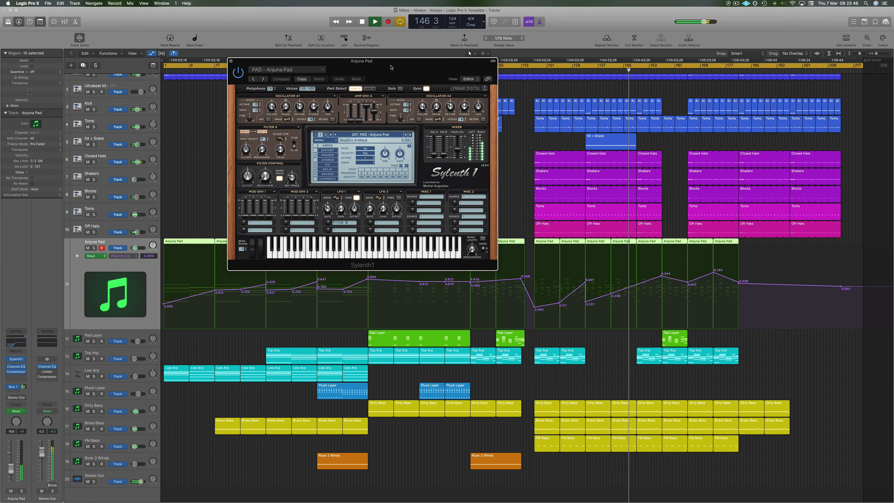
{"action": "left_click_drag", "start_coordinate": [390, 67], "coordinate": [317, 71]}
{"action": "left_click", "coordinate": [156, 65]}
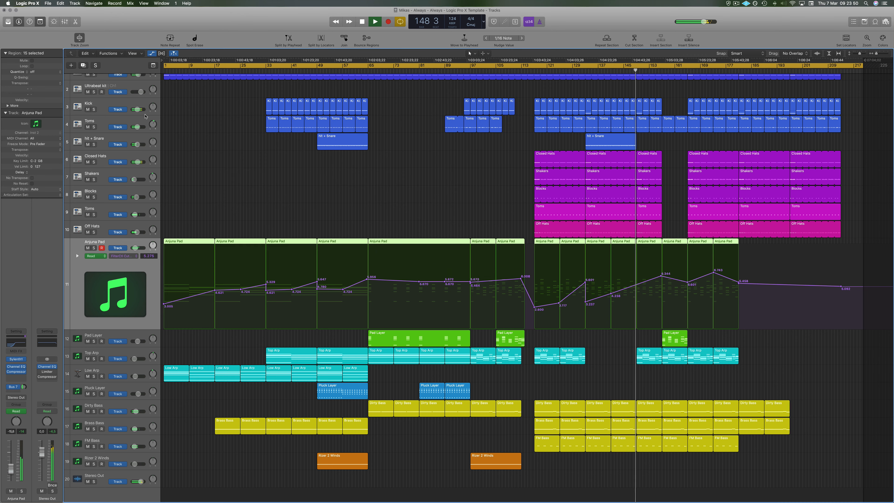
{"action": "left_click", "coordinate": [326, 181]}
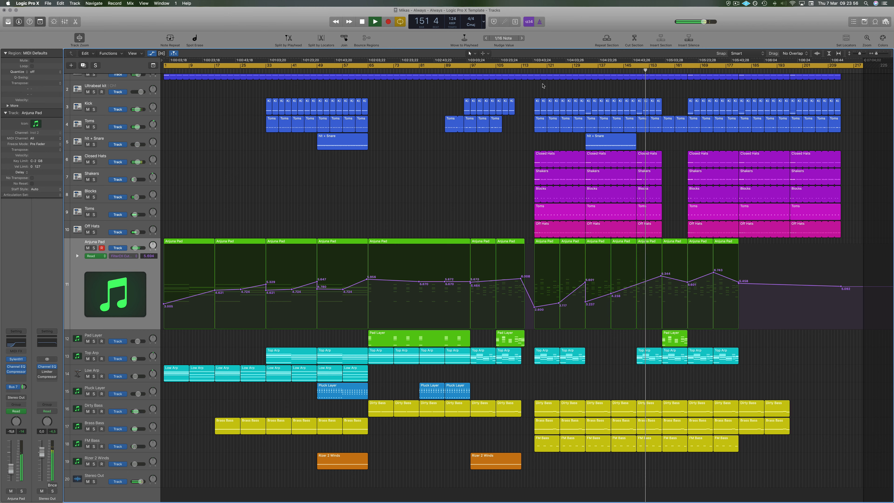
Move playback to about bar 117 and set the cycle range to bars 133 to 149.
{"action": "left_click", "coordinate": [534, 70]}
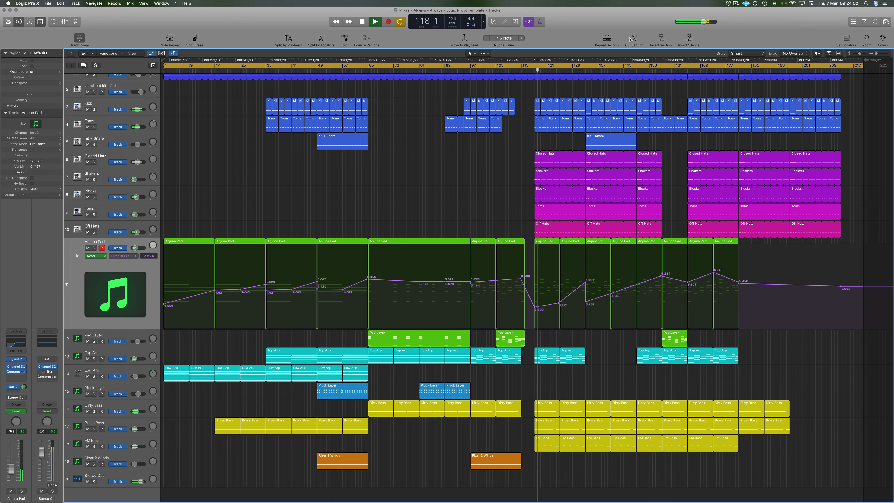
{"action": "left_click", "coordinate": [534, 67]}
{"action": "left_click_drag", "start_coordinate": [535, 68], "coordinate": [637, 72]}
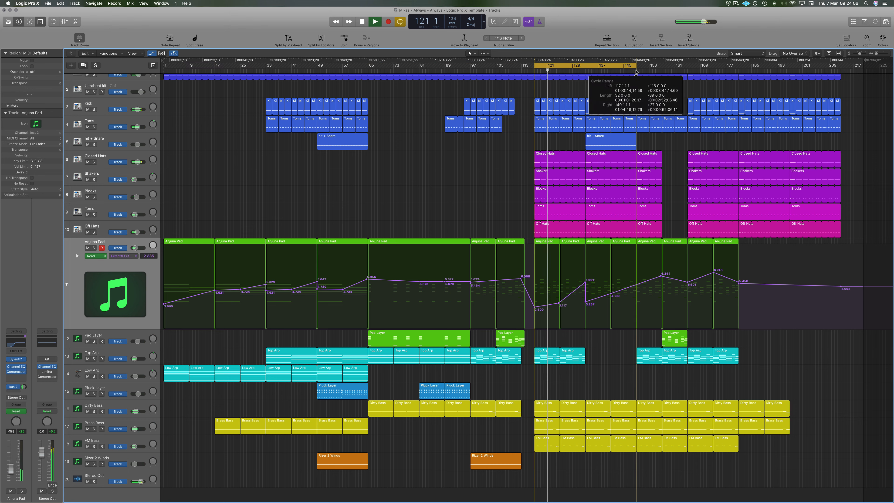
{"action": "left_click_drag", "start_coordinate": [534, 66], "coordinate": [585, 68]}
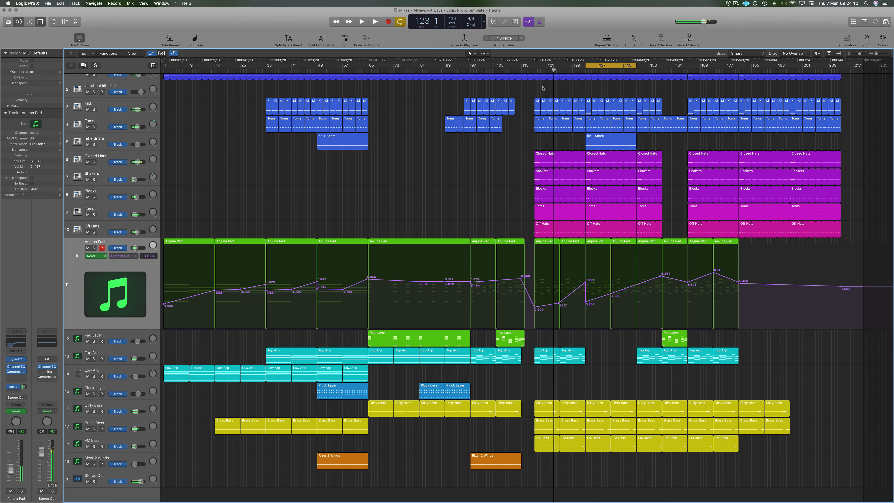
Solo the Kick and blue Toms tracks together and select Toms to view its volume automation.
{"action": "left_click", "coordinate": [95, 109]}
{"action": "left_click", "coordinate": [94, 127]}
{"action": "left_click", "coordinate": [102, 119]}
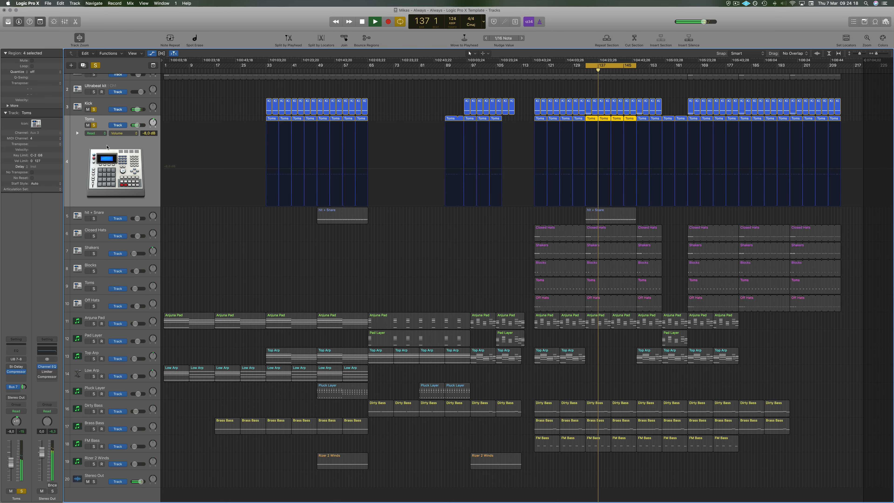
Add the Hit + Snare track to the solo, try louder levels on it, and set its volume to -8.0 dB.
{"action": "left_click", "coordinate": [95, 218]}
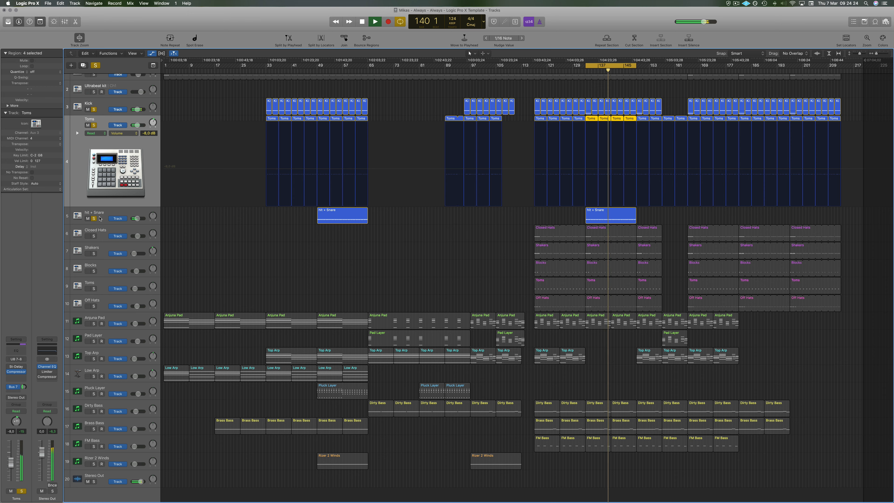
{"action": "left_click", "coordinate": [106, 217]}
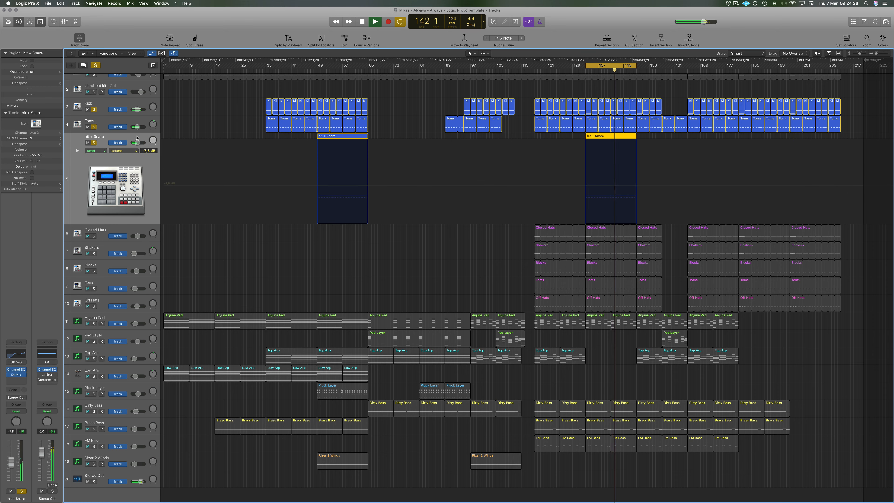
{"action": "left_click_drag", "start_coordinate": [138, 143], "coordinate": [138, 143]}
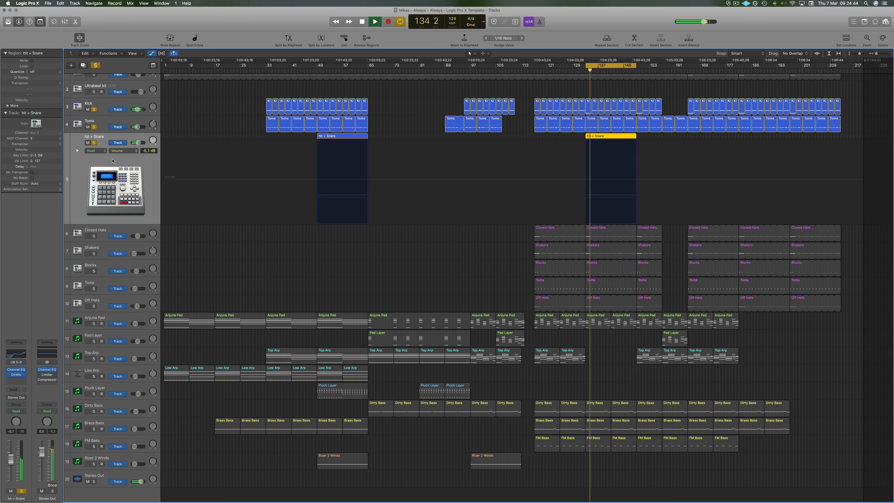
{"action": "left_click_drag", "start_coordinate": [140, 138], "coordinate": [141, 139]}
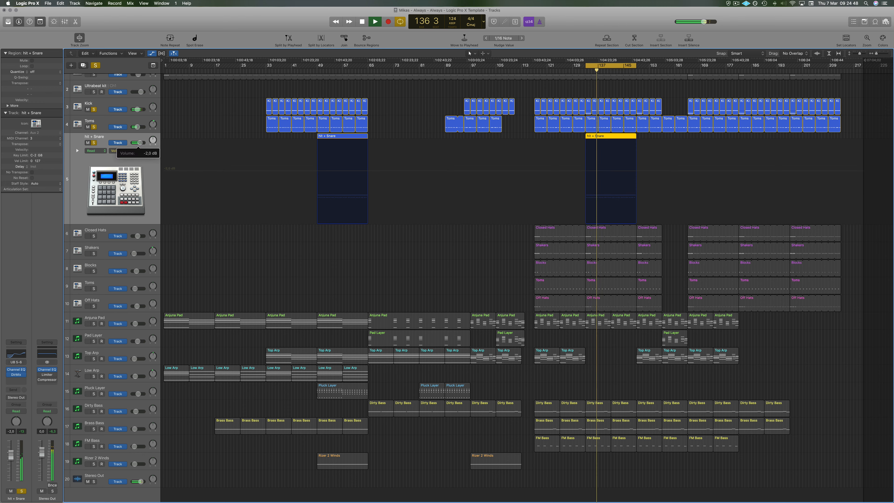
{"action": "left_click_drag", "start_coordinate": [137, 143], "coordinate": [142, 145]}
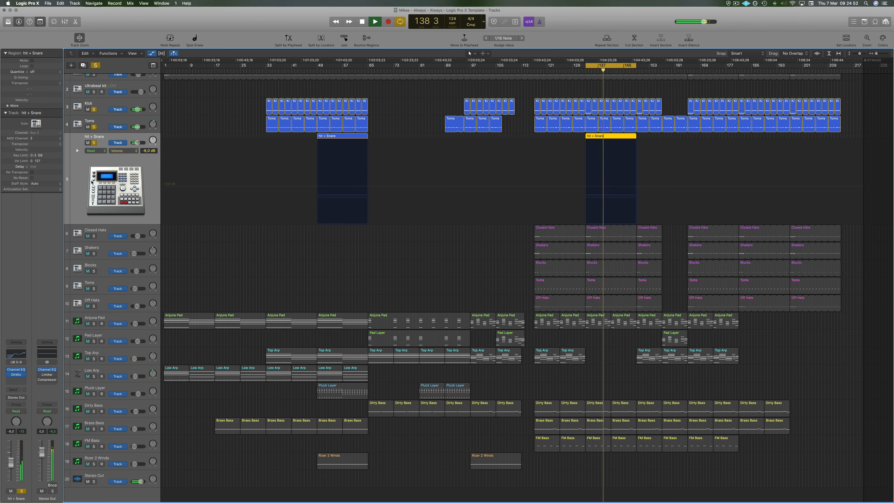
Add Closed Hats, Shakers, Blocks, pink Toms and Off Hats to the solo one by one, viewing the Shakers and Off Hats tracks.
{"action": "left_click", "coordinate": [94, 236]}
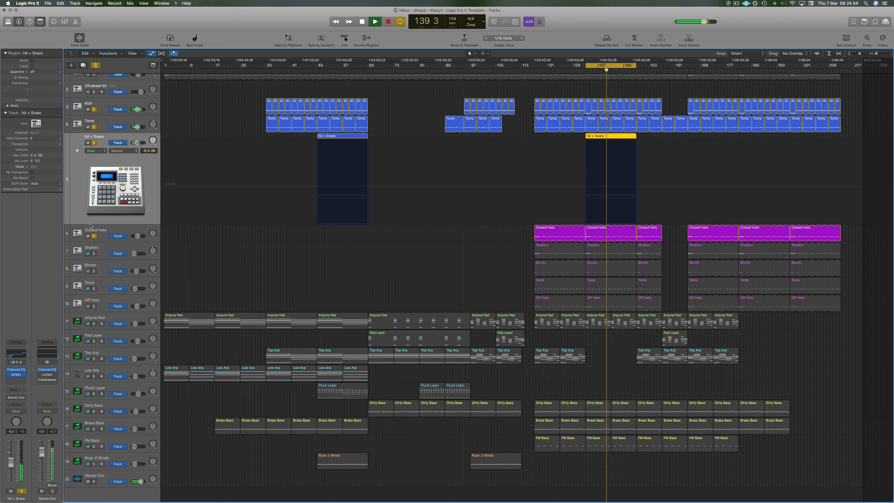
{"action": "left_click", "coordinate": [94, 254]}
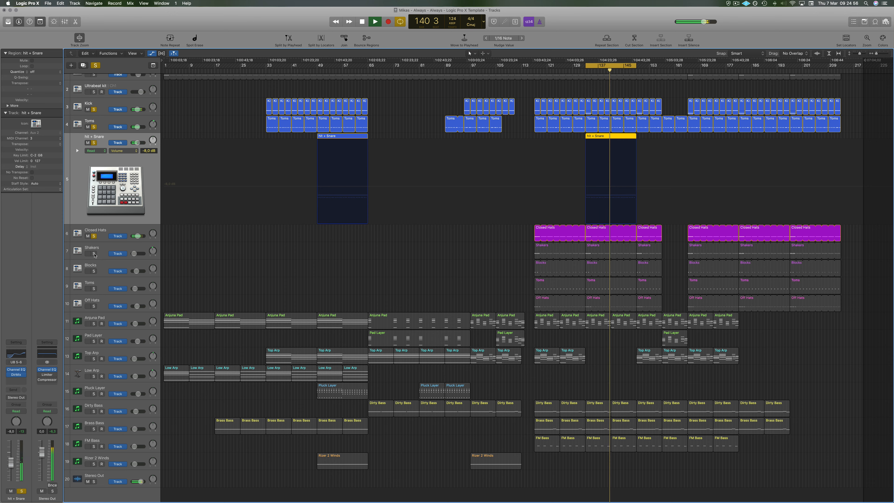
{"action": "left_click", "coordinate": [111, 249]}
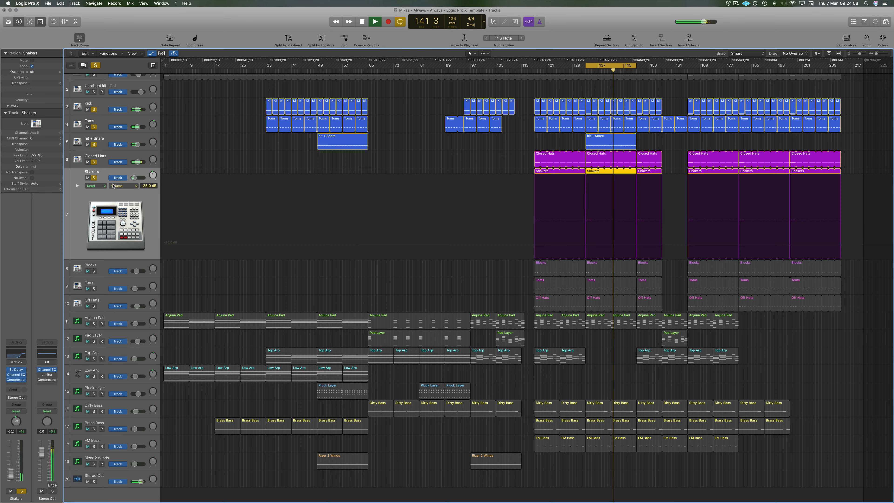
{"action": "left_click", "coordinate": [94, 271]}
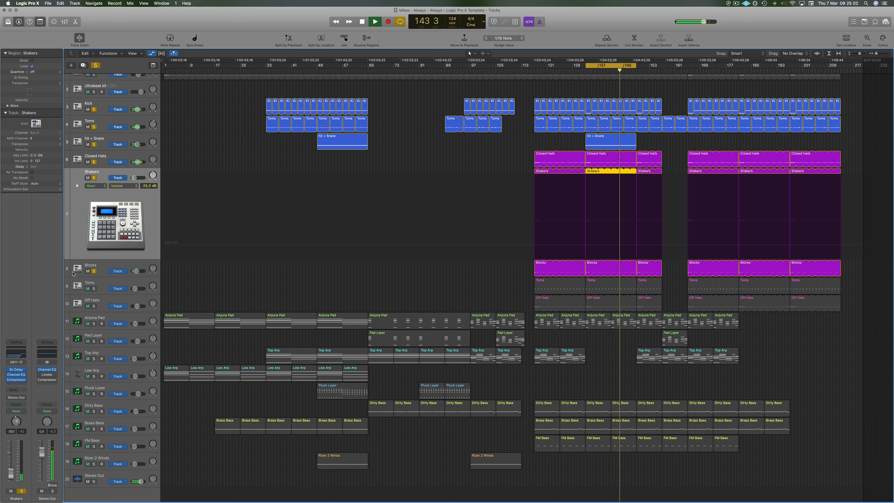
{"action": "left_click", "coordinate": [94, 289]}
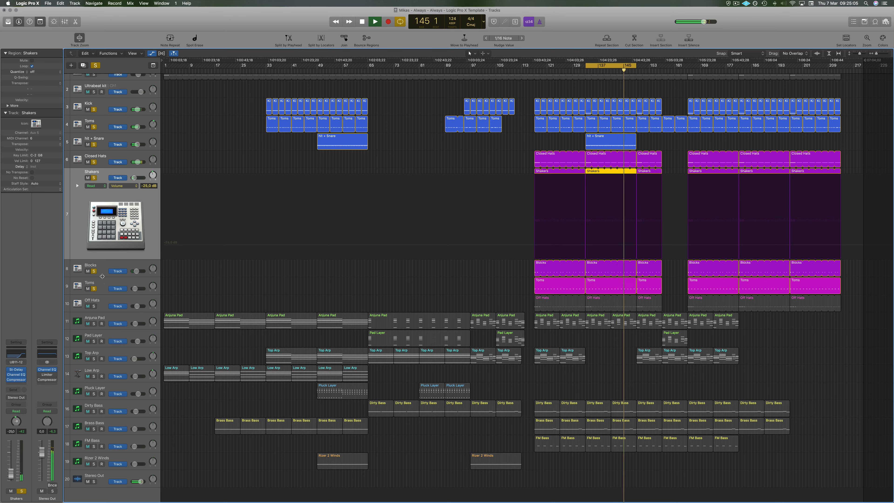
{"action": "left_click", "coordinate": [94, 306]}
{"action": "left_click", "coordinate": [111, 301]}
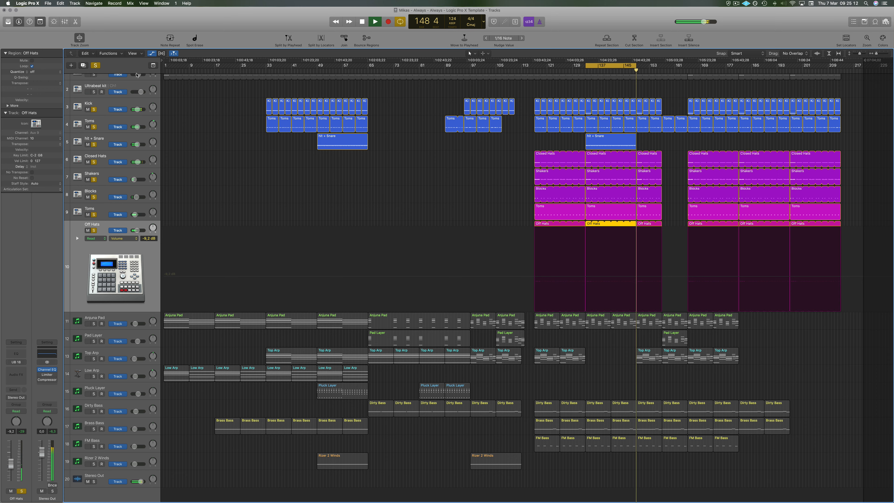
Clear all track solos and restart playback of the full mix from the cycle start at bar 133.
{"action": "left_click", "coordinate": [95, 65]}
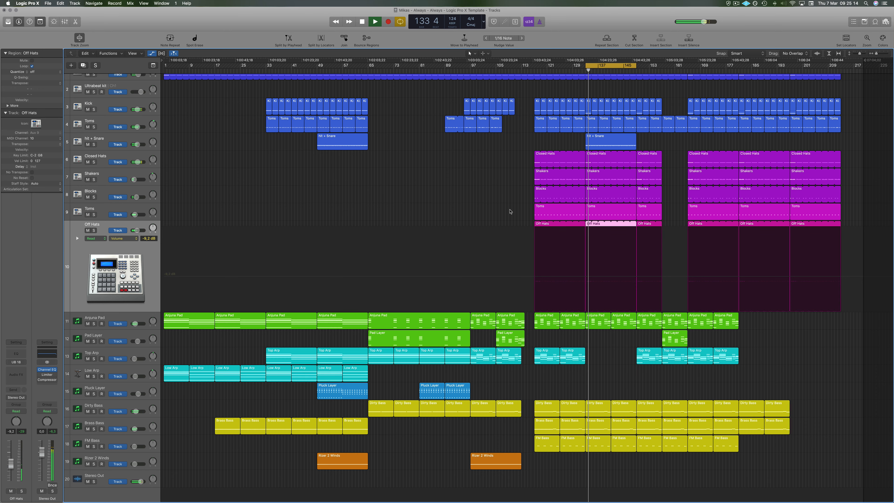
{"action": "key", "text": "space"}
{"action": "key", "text": "space"}
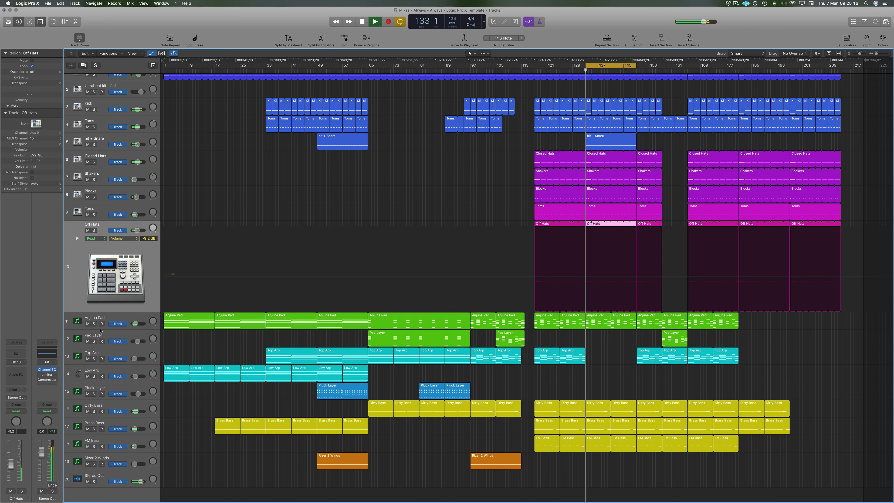
Solo the Anjuna Pad track and open its Channel EQ to examine the low-cut curve.
{"action": "left_click", "coordinate": [93, 325]}
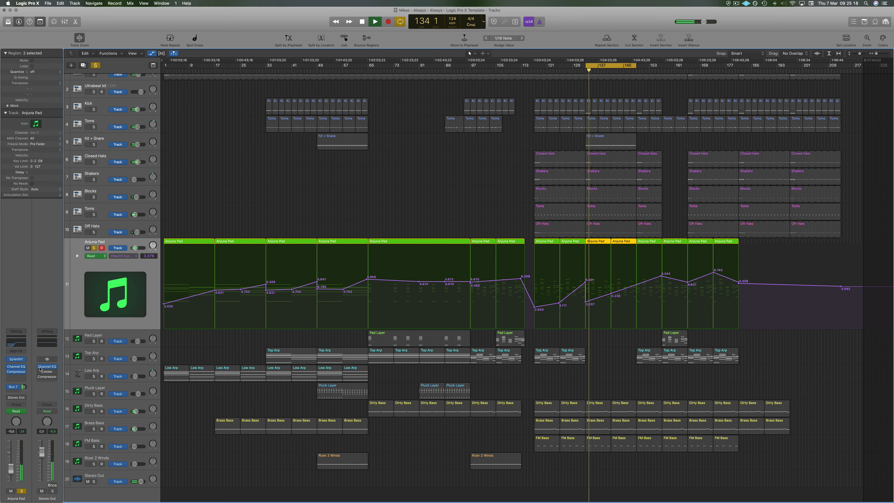
{"action": "left_click", "coordinate": [14, 344]}
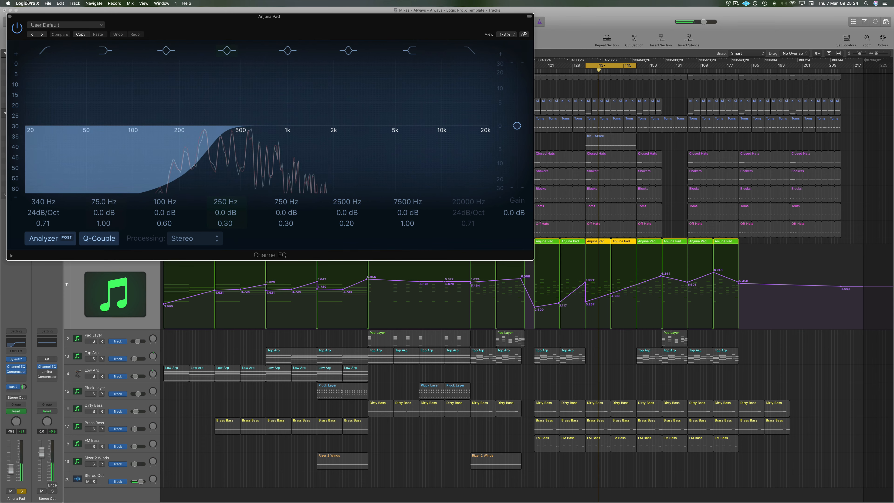
{"action": "left_click", "coordinate": [10, 17]}
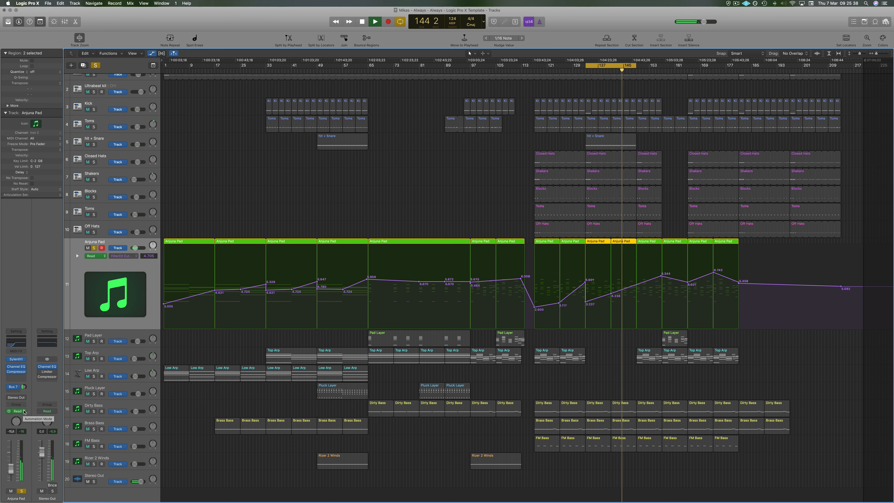
Record Sylenth1 filter control cutoff moves on Anjuna Pad in Touch automation mode, and return the track to Read mode.
{"action": "left_click", "coordinate": [17, 411]}
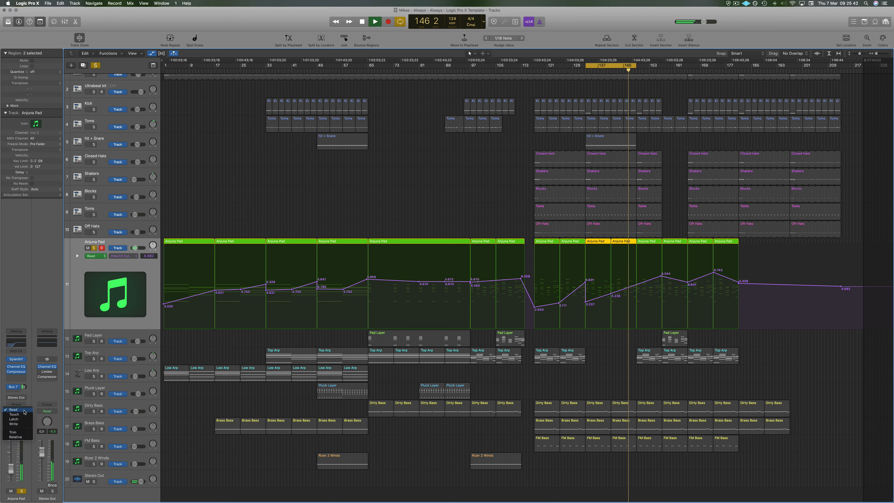
{"action": "left_click", "coordinate": [23, 415]}
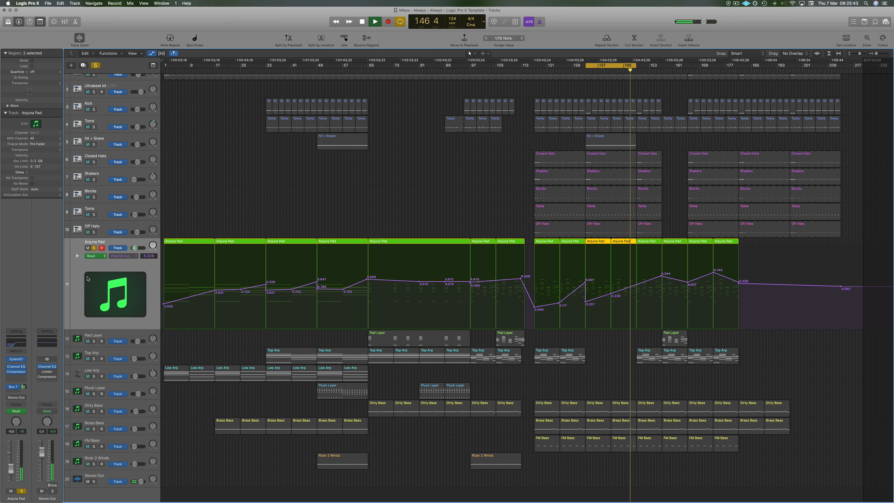
{"action": "left_click", "coordinate": [17, 361]}
{"action": "left_click_drag", "start_coordinate": [356, 72], "coordinate": [334, 73]}
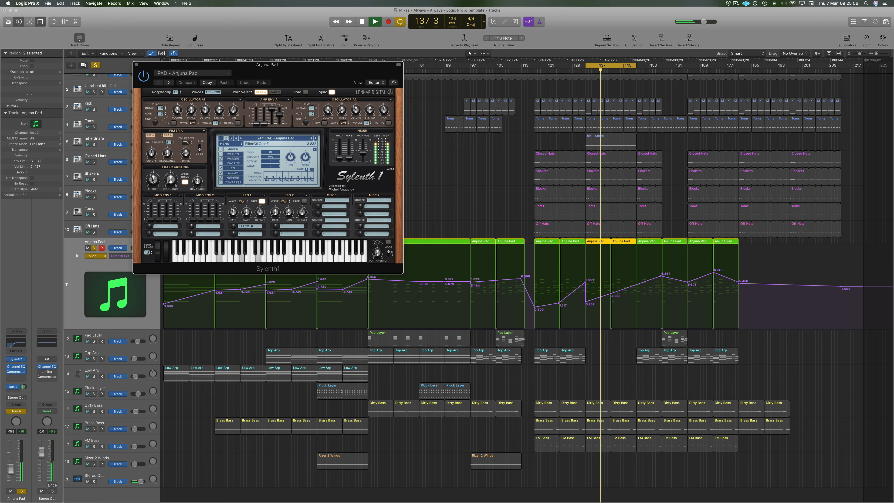
{"action": "left_click_drag", "start_coordinate": [154, 180], "coordinate": [154, 176]}
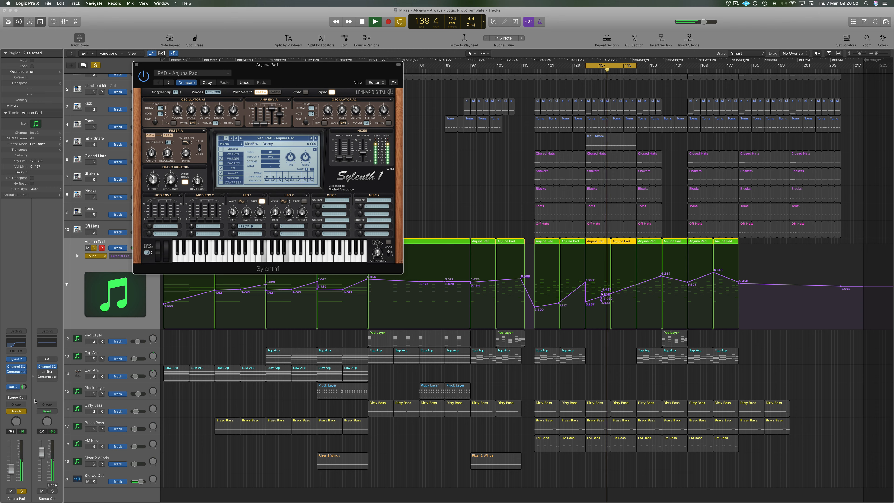
{"action": "left_click", "coordinate": [21, 411]}
{"action": "left_click", "coordinate": [23, 406]}
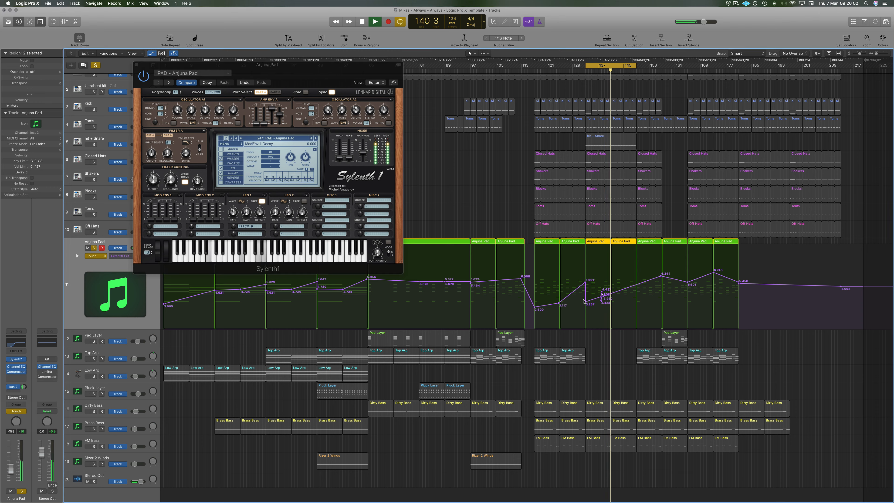
Reshape the Anjuna Pad cutoff automation by hand, removing the points between bars 133 and 149 to leave a single rising ramp.
{"action": "left_click_drag", "start_coordinate": [601, 298], "coordinate": [622, 284]}
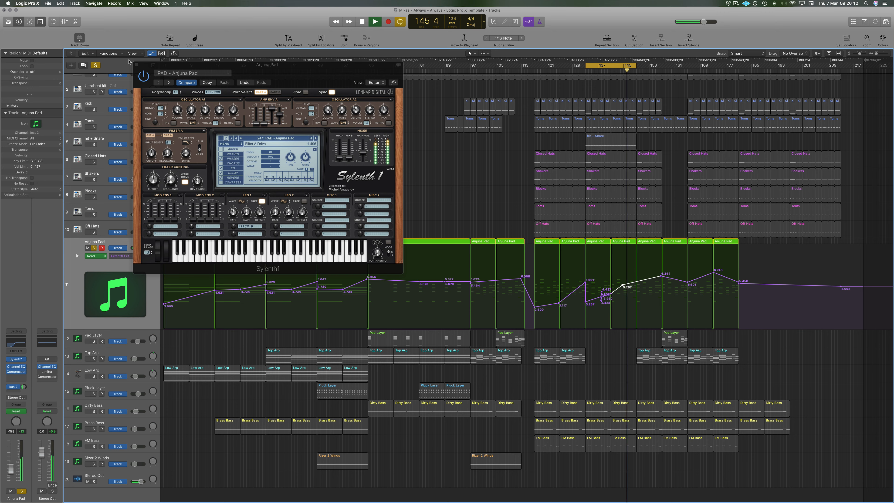
{"action": "left_click", "coordinate": [136, 65]}
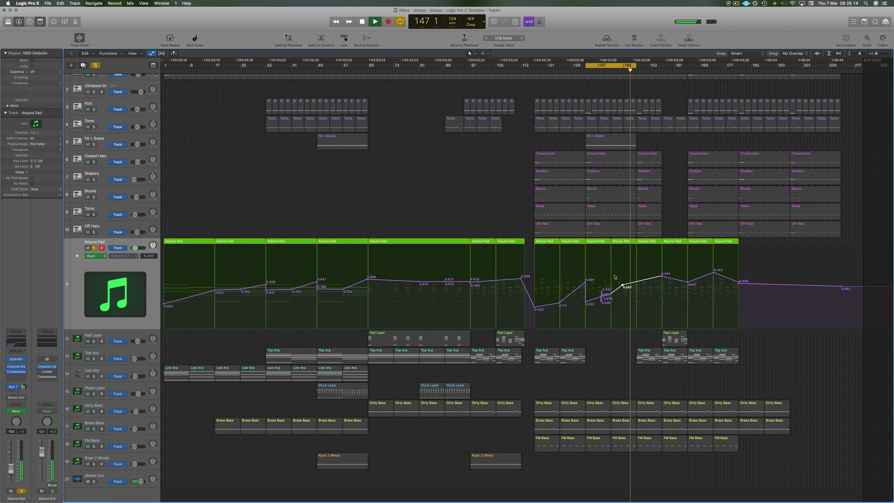
{"action": "mouse_move", "coordinate": [627, 287]}
{"action": "left_mouse_down"}
{"action": "mouse_move", "coordinate": [626, 301]}
{"action": "mouse_move", "coordinate": [602, 301]}
{"action": "left_mouse_up"}
{"action": "left_click", "coordinate": [599, 285]}
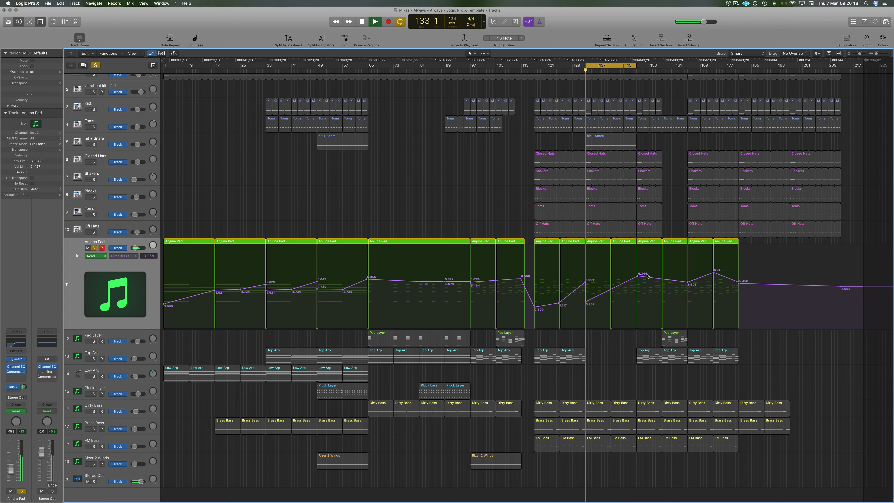